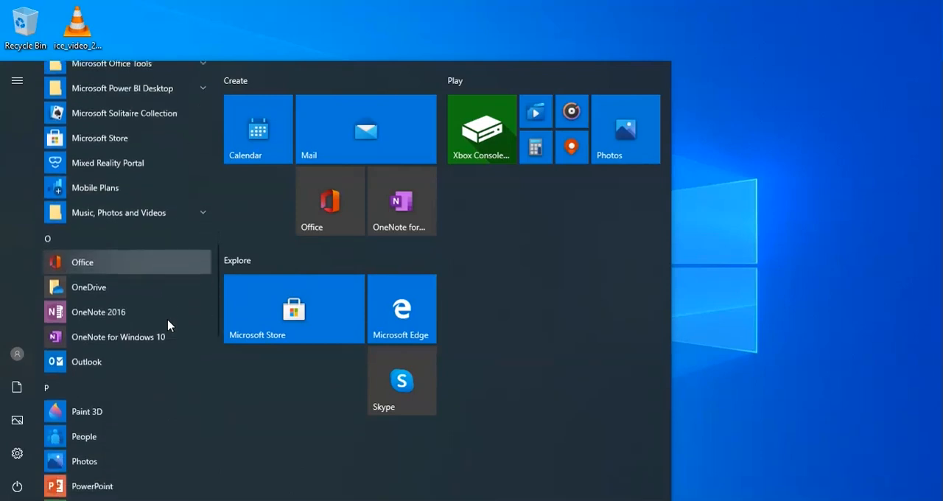
Start Outlook and create a new mail profile named test
click(86, 361)
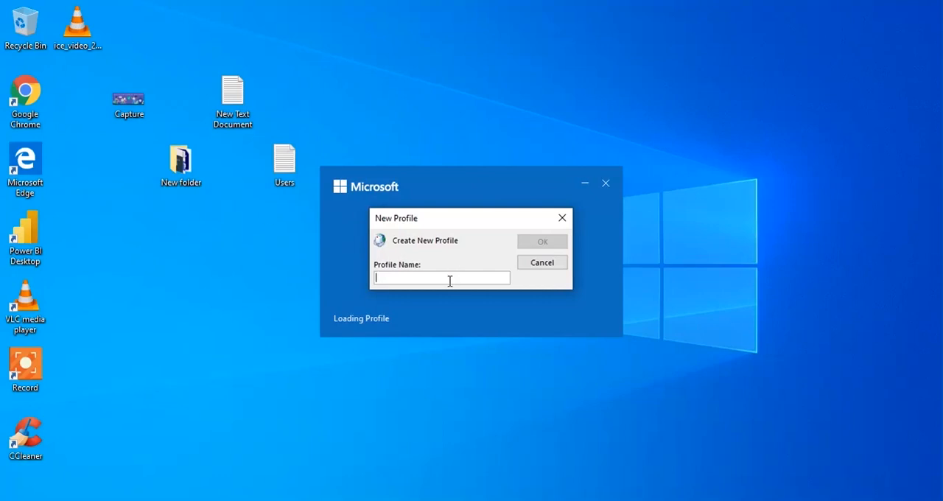
drag(448, 218, 528, 88)
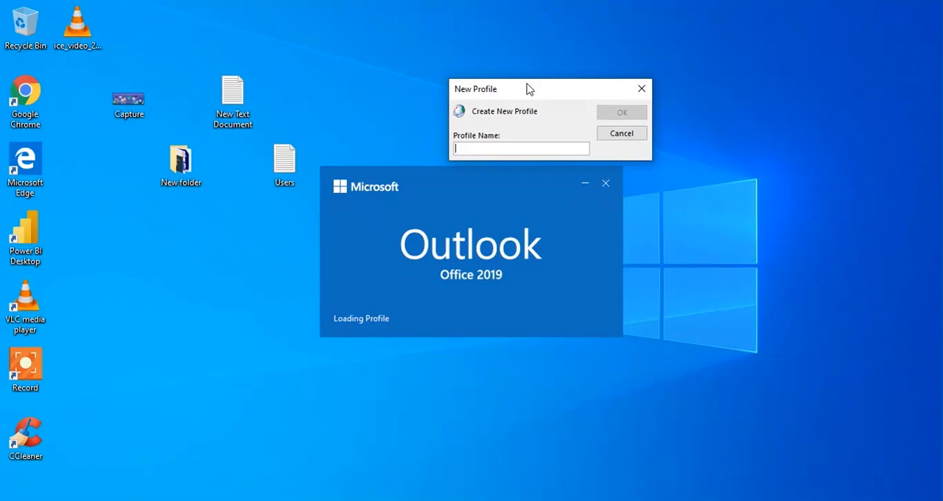
text(test)
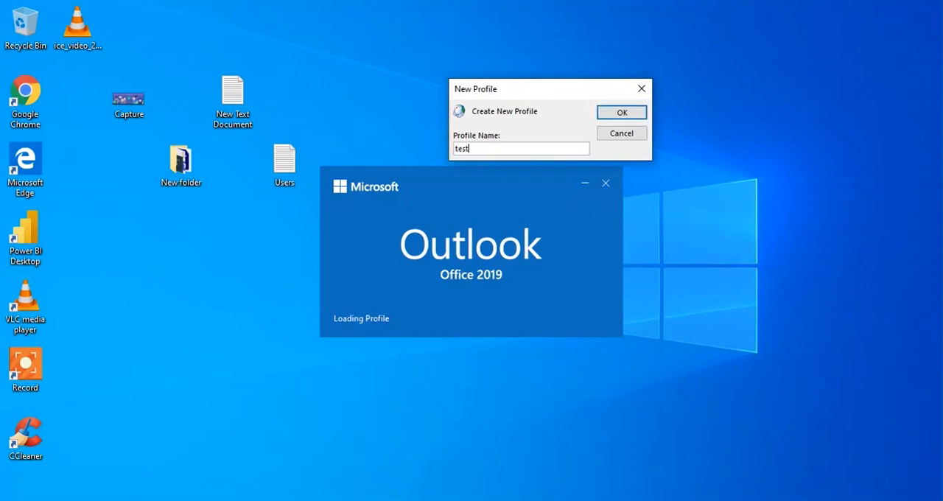
click(632, 114)
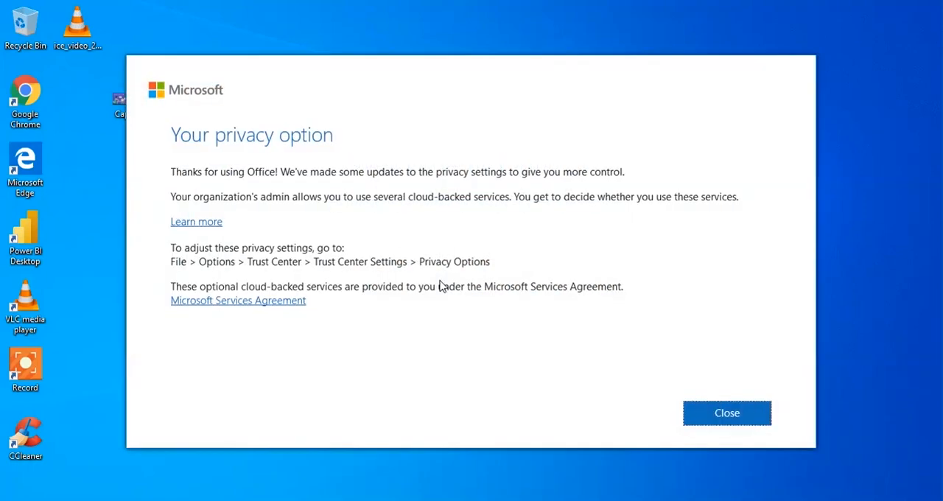
Dismiss the privacy notice, connect the suggested e-mail address as the account, and finish the account setup
click(744, 413)
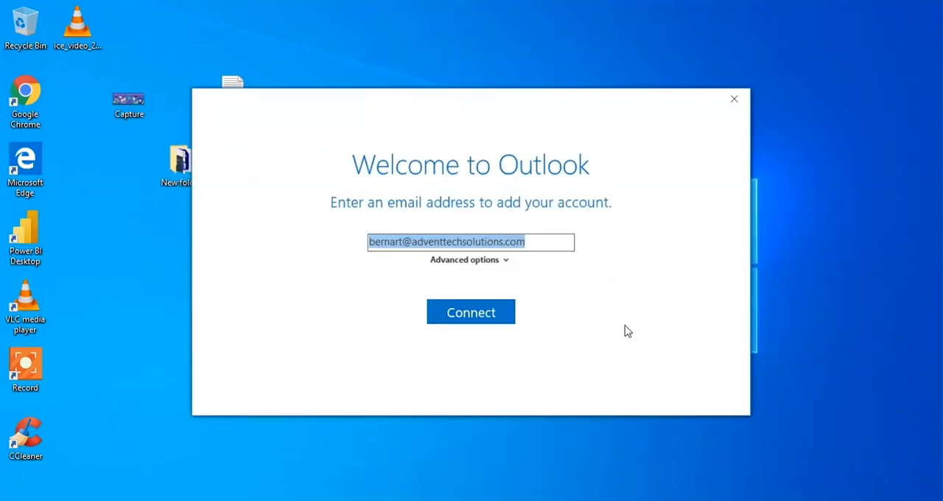
click(551, 240)
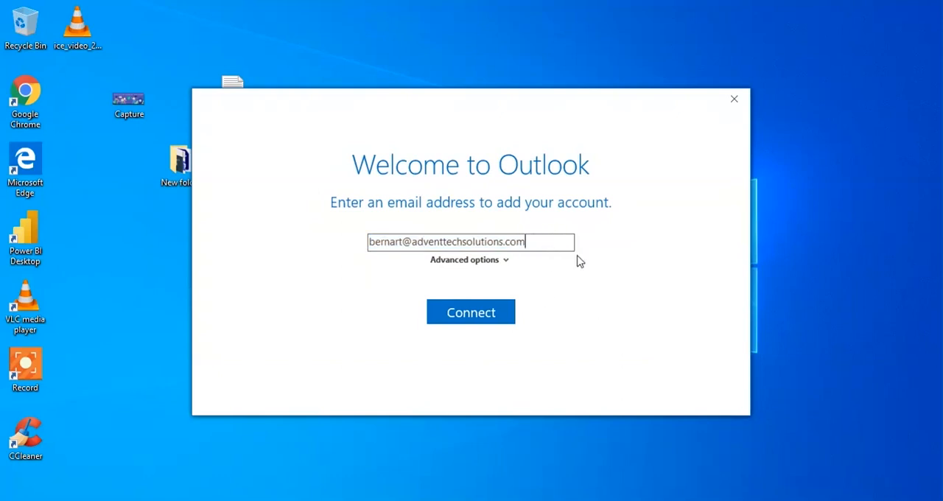
click(489, 318)
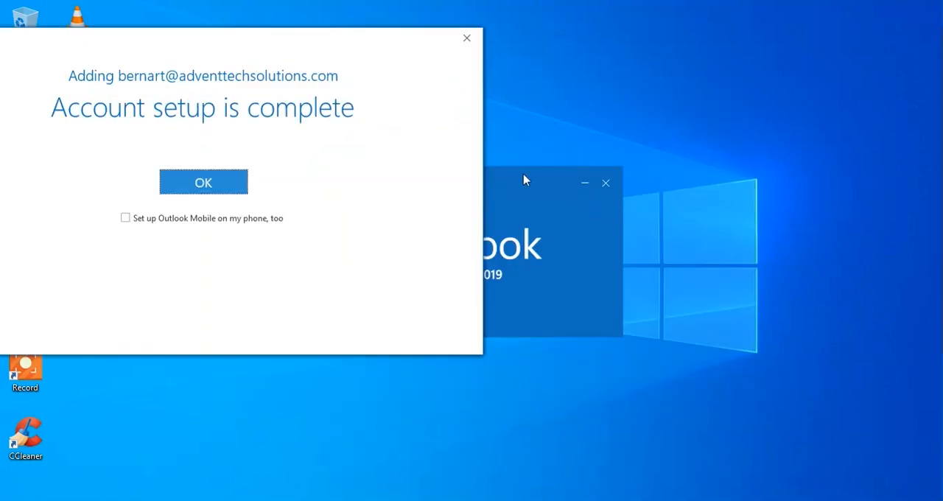
drag(525, 180, 724, 145)
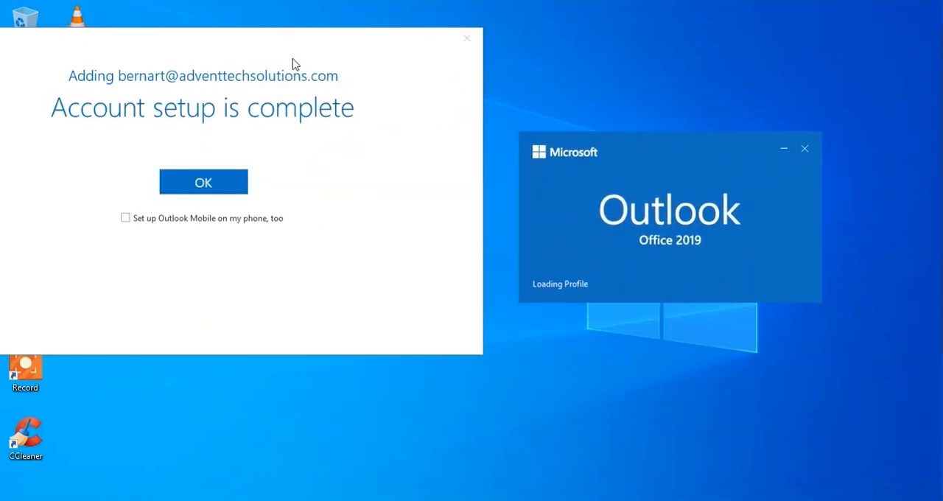
drag(231, 42, 330, 38)
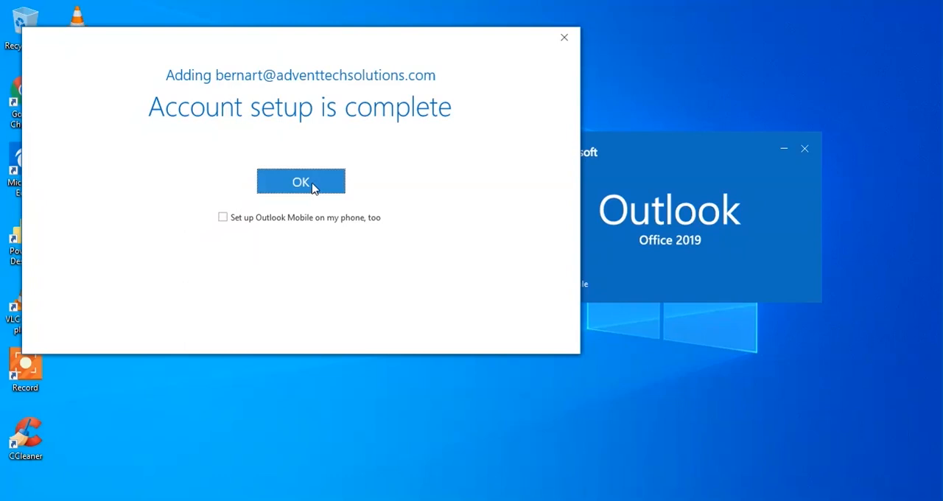
click(296, 184)
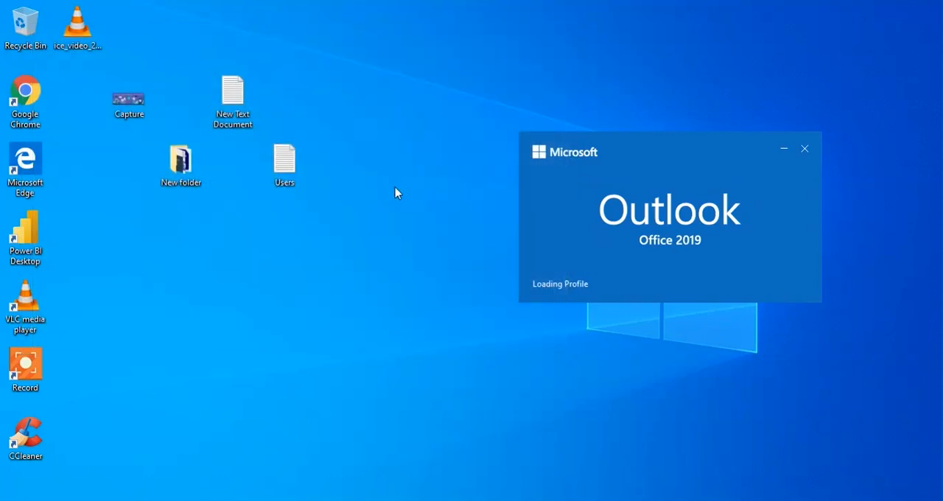
drag(656, 142, 443, 165)
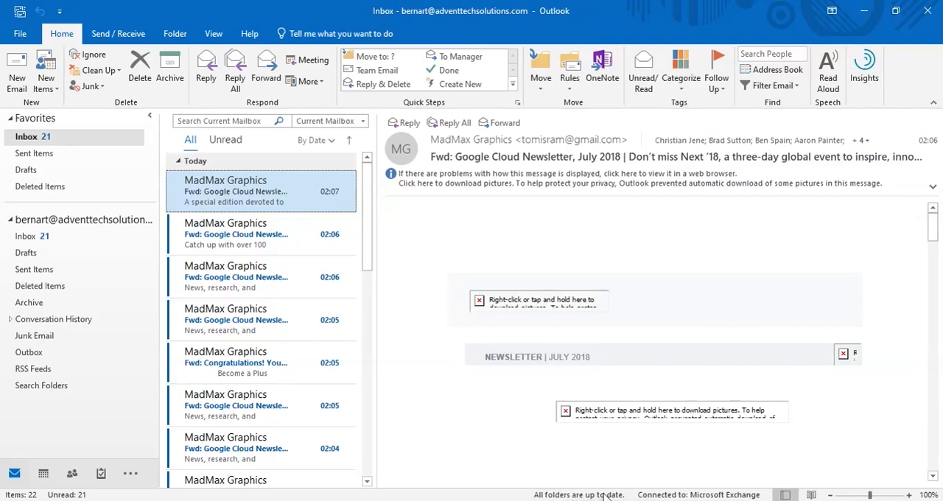
Download the blocked pictures in the open Google Cloud Newsletter, July 2018 message
click(604, 175)
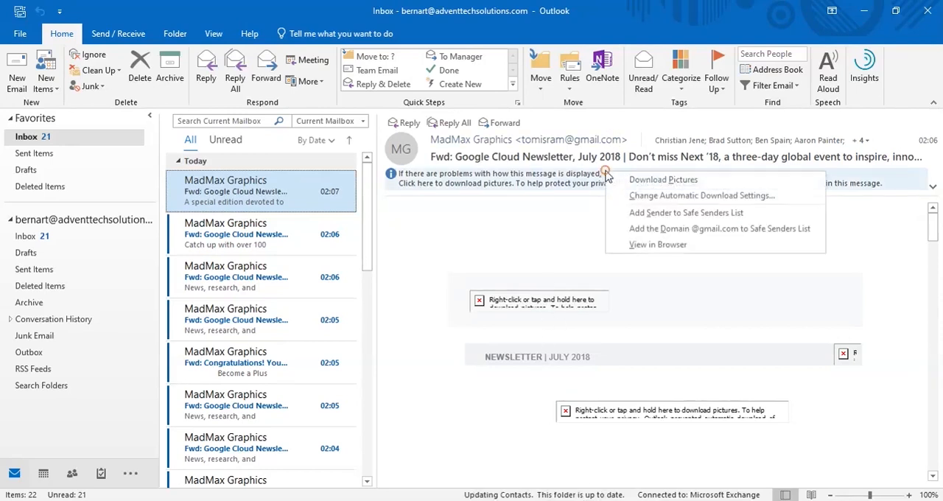
click(658, 181)
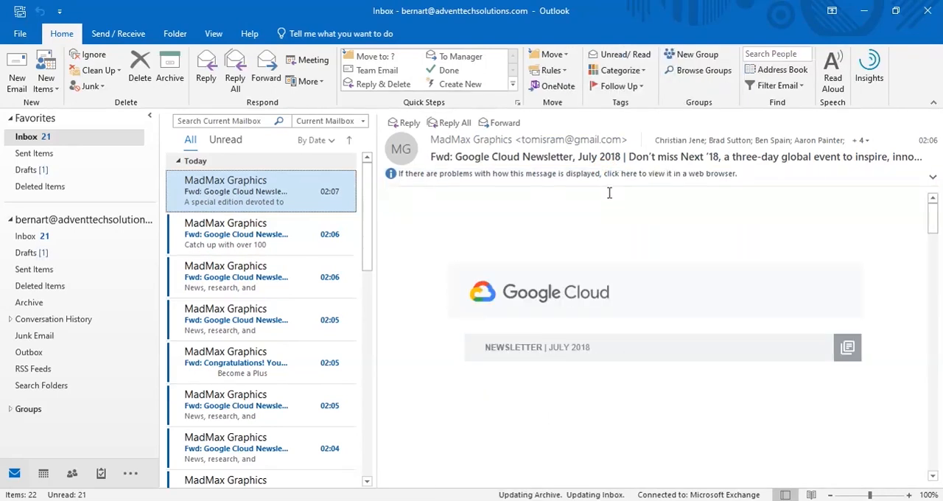
Review the user and product information on the Office Account page and return to the inbox
click(18, 34)
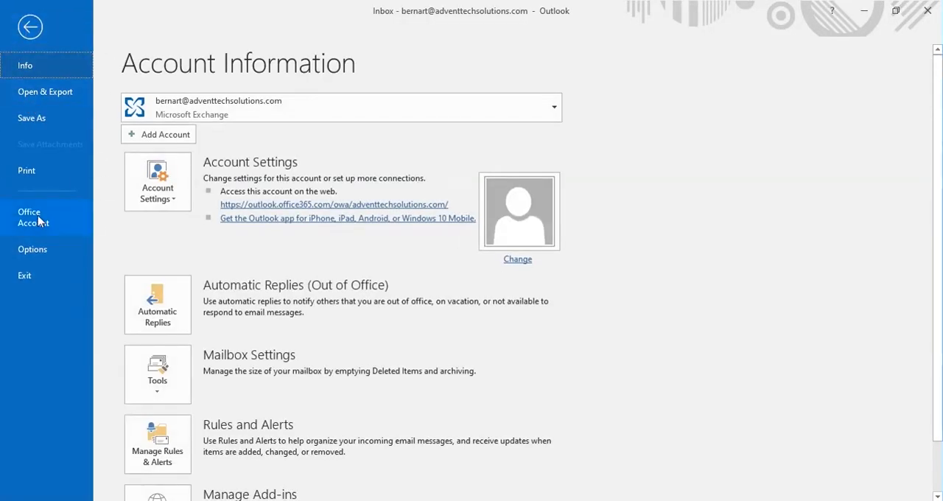
click(37, 218)
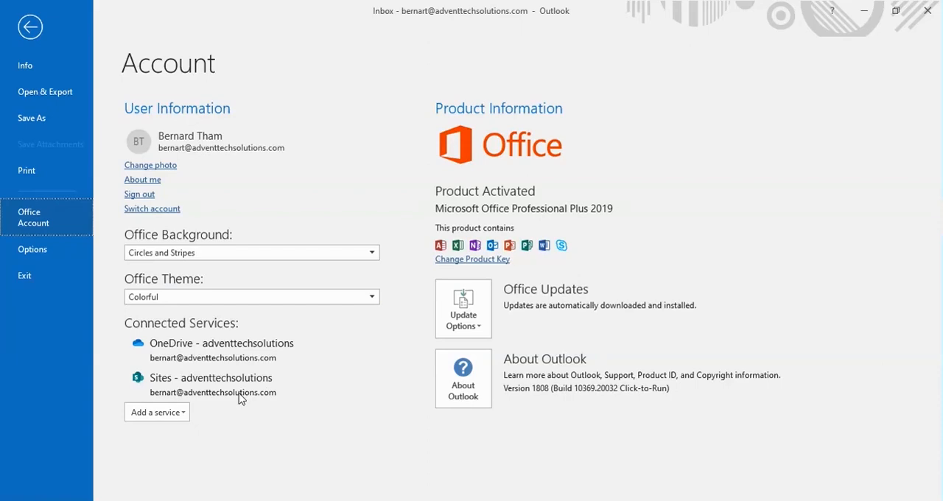
click(30, 30)
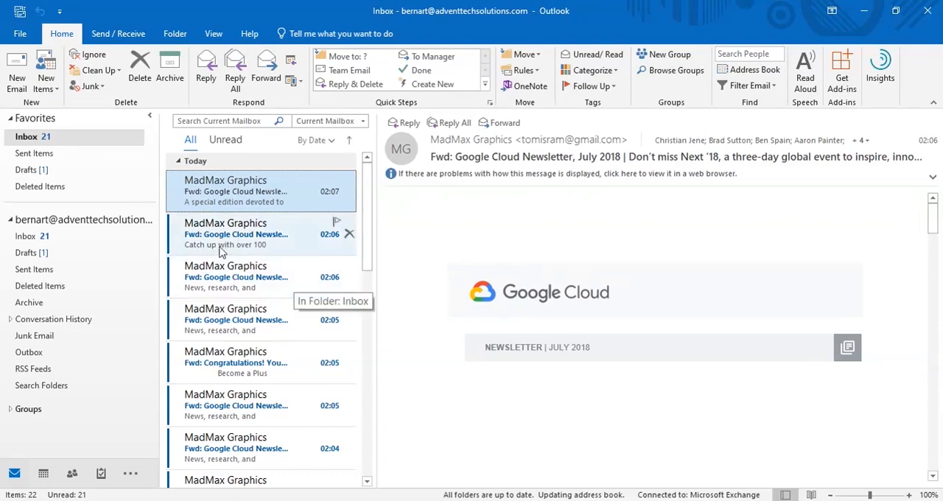
Turn on Focused Inbox, look through its Other and Focused lists, and turn it off again
click(214, 33)
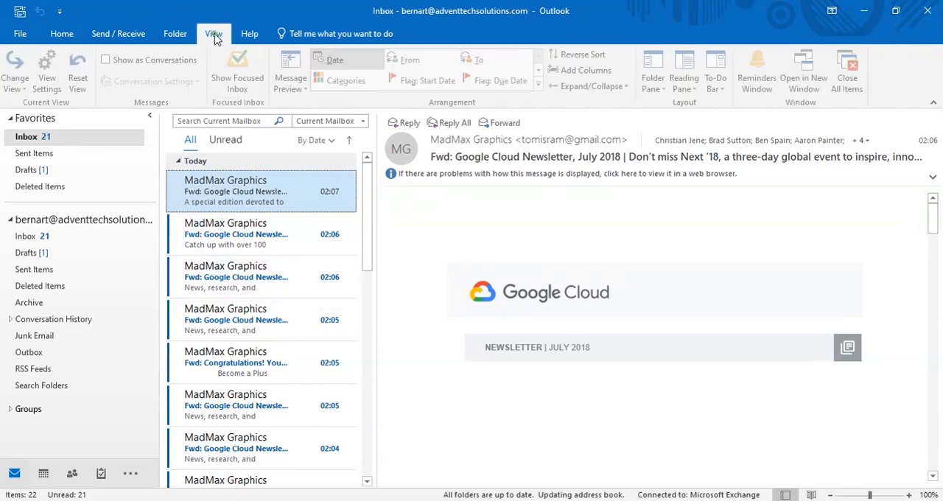
click(240, 73)
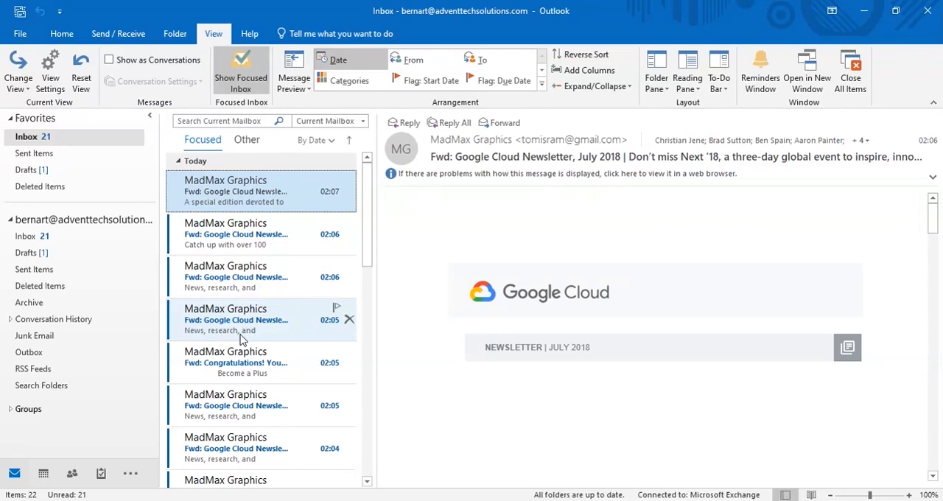
click(249, 141)
click(210, 150)
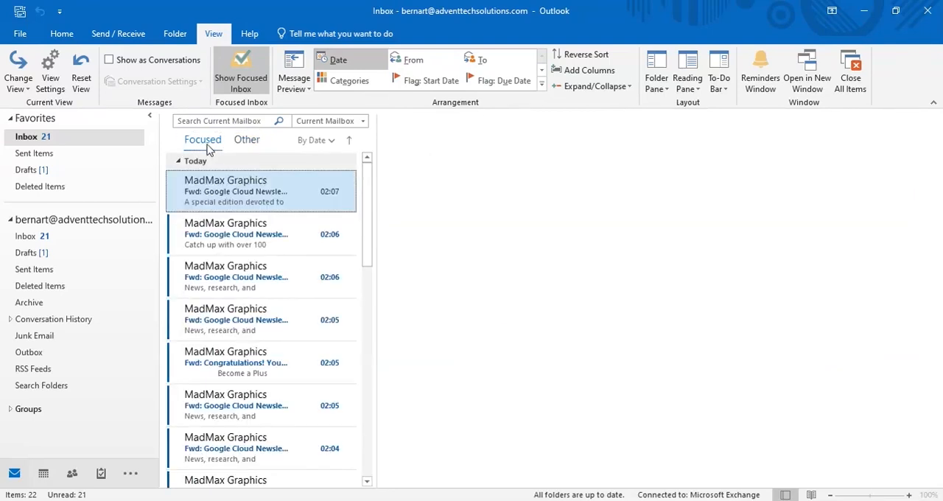
click(240, 77)
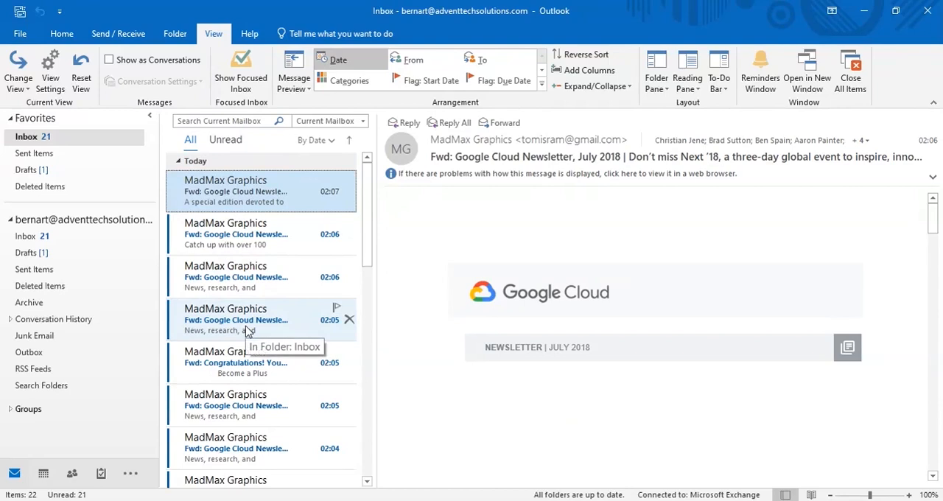
Arrange the inbox messages by Attachments
click(332, 142)
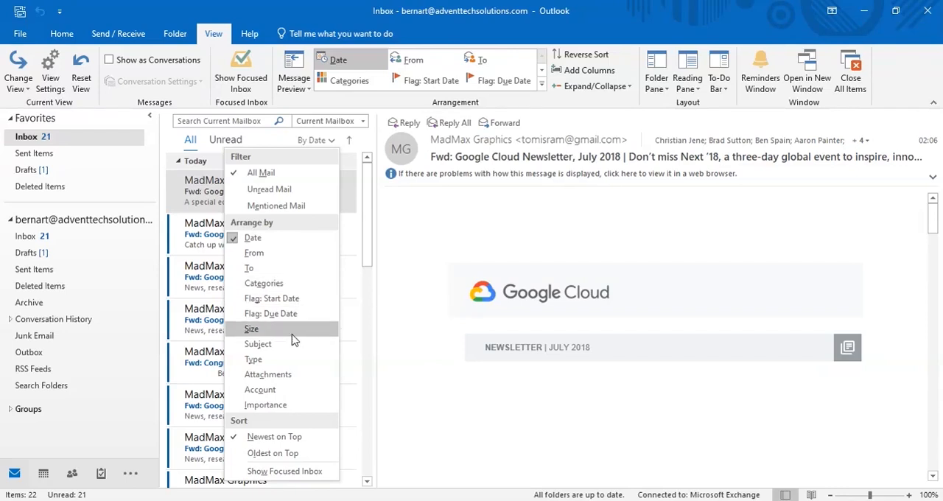
click(287, 376)
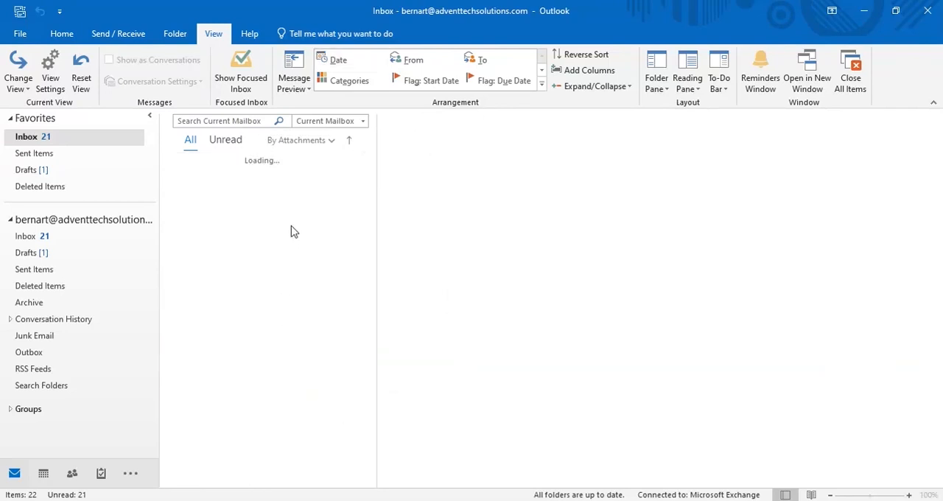
View the available search scopes for the mailbox search and keep Current Mailbox
click(363, 123)
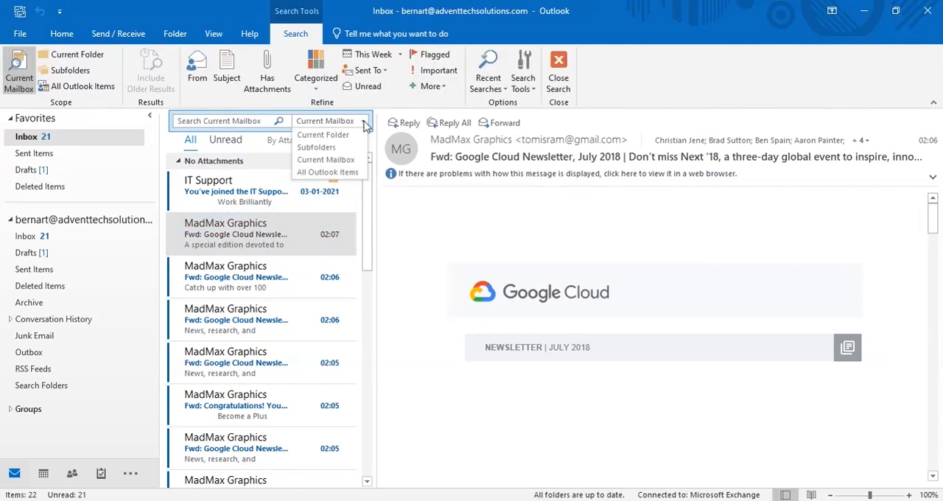
click(364, 123)
click(364, 123)
click(263, 120)
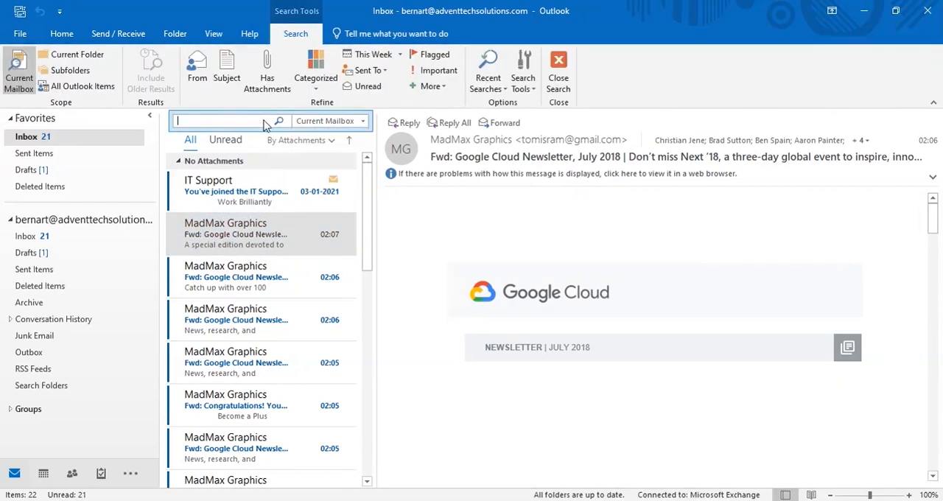
Switch the inbox arrangement back to Date
click(330, 140)
click(274, 237)
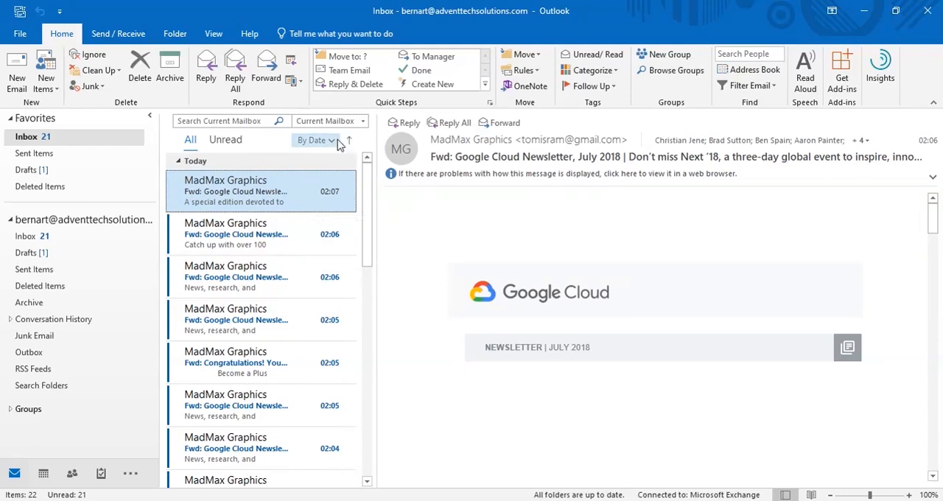
Arrange the inbox messages by From and reverse their sort order
click(338, 142)
click(293, 254)
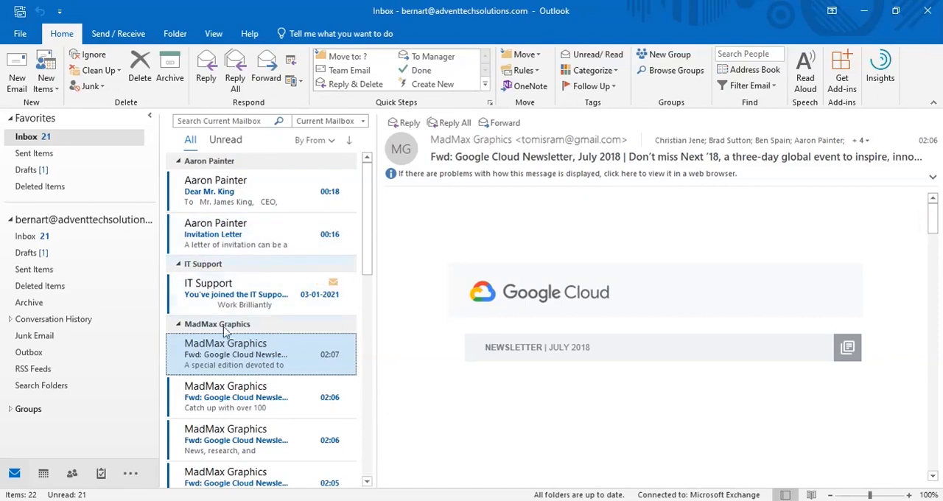
click(349, 144)
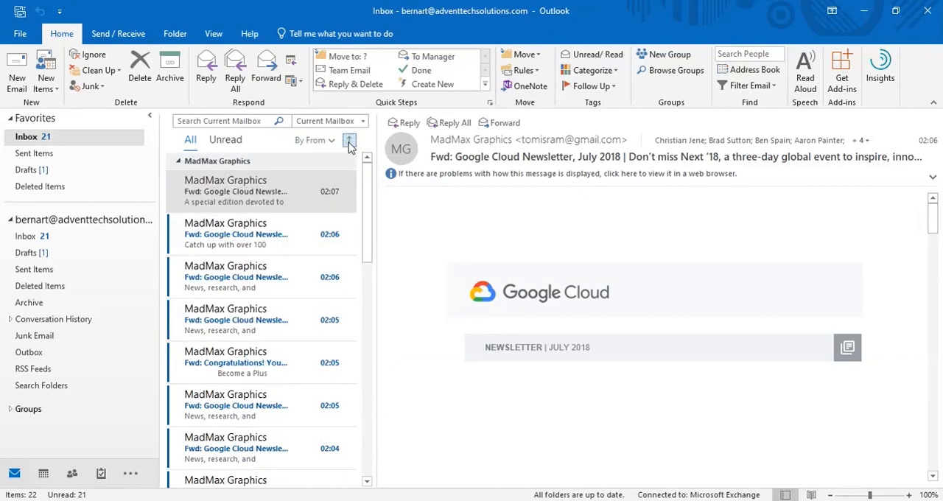
Arrange the inbox messages by To and sort them Z to A
click(313, 140)
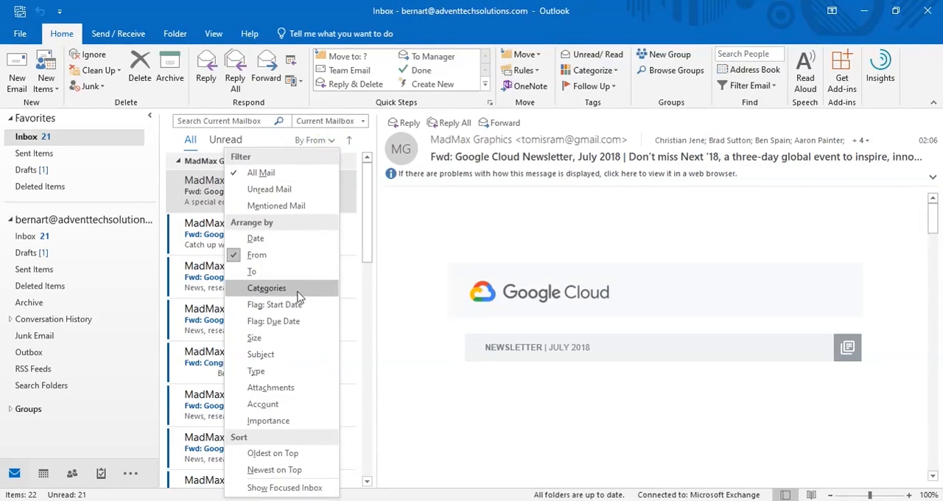
click(283, 271)
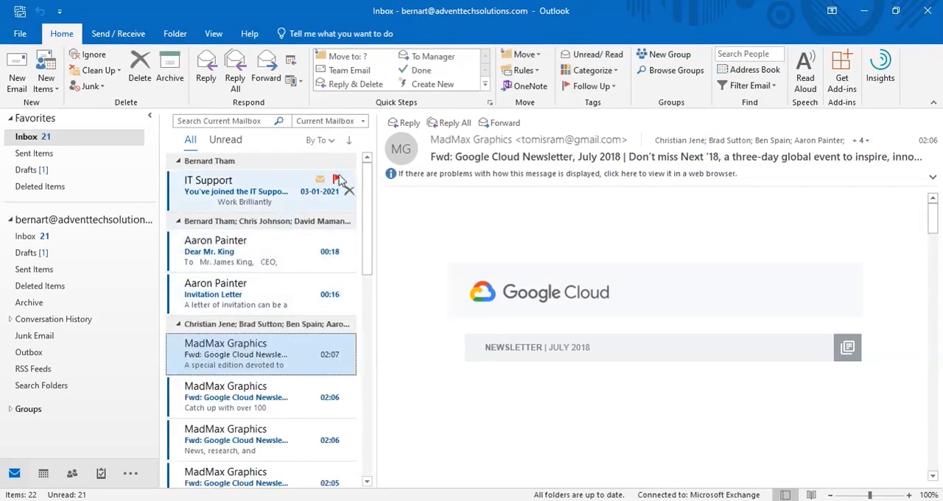
click(324, 140)
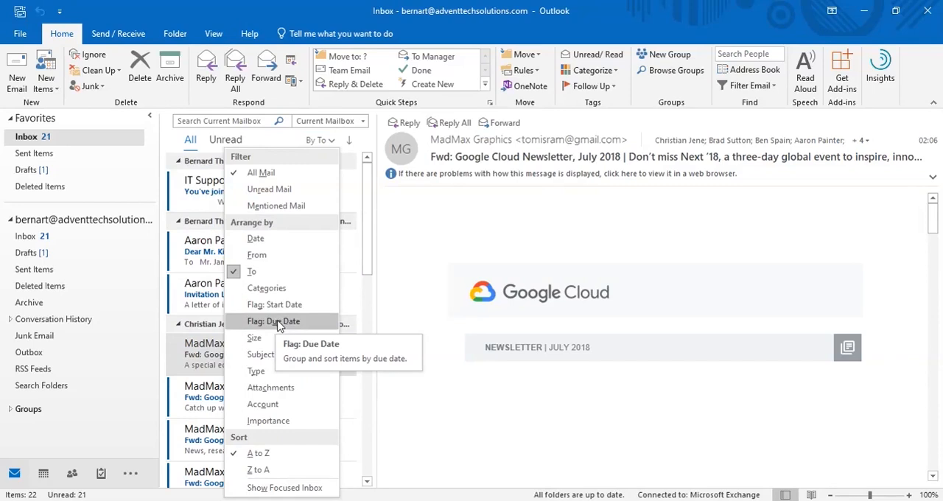
click(269, 470)
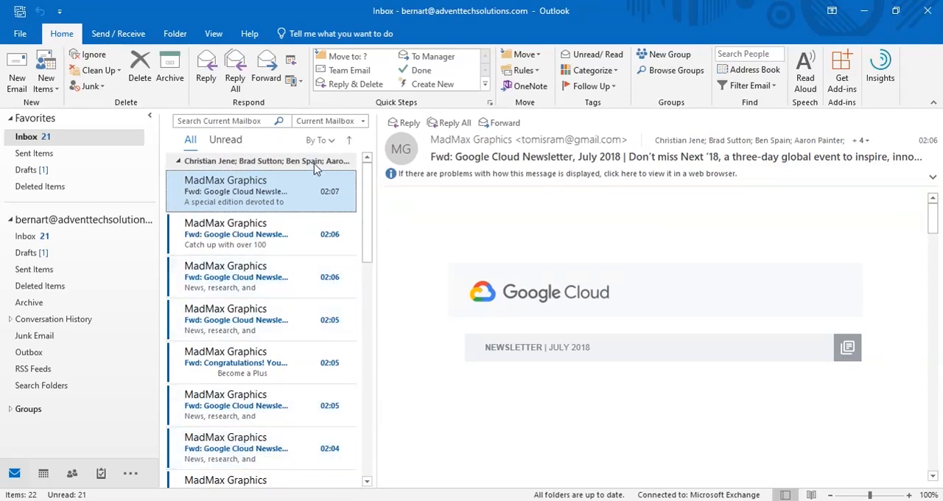
Arrange the inbox messages by Date and show only the unread ones
click(328, 141)
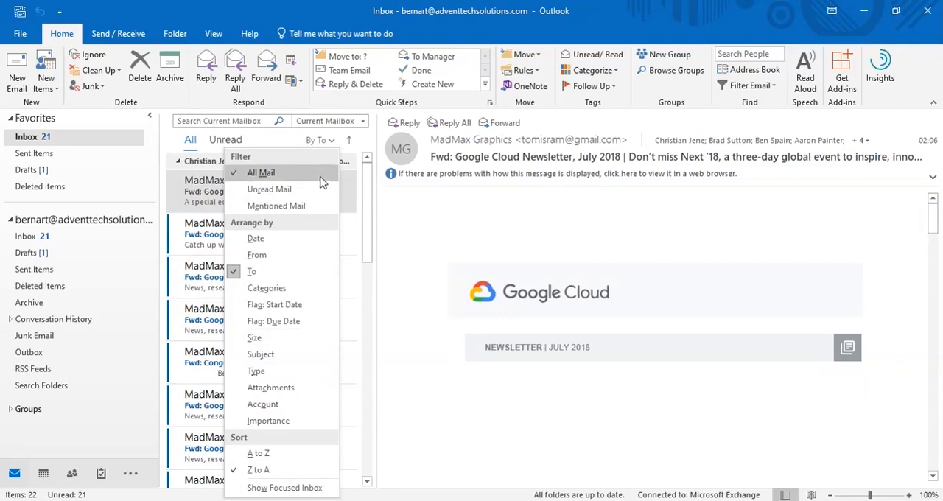
click(291, 240)
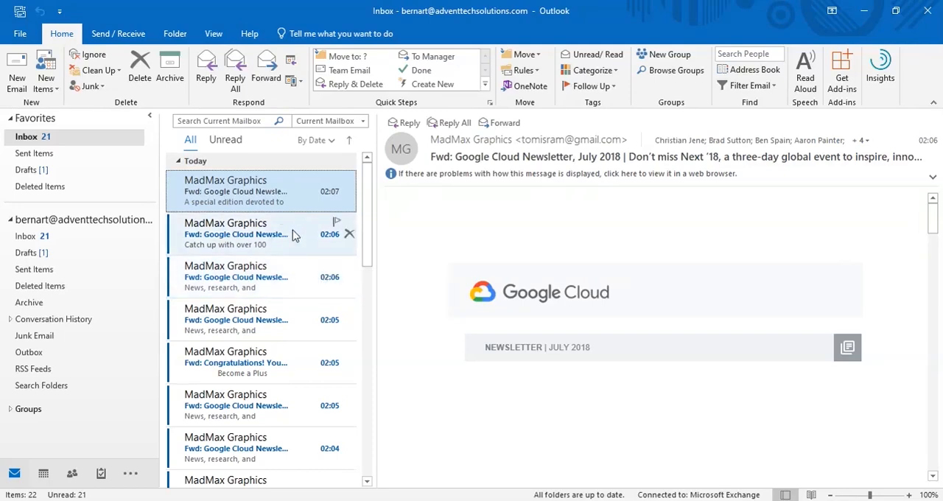
click(225, 140)
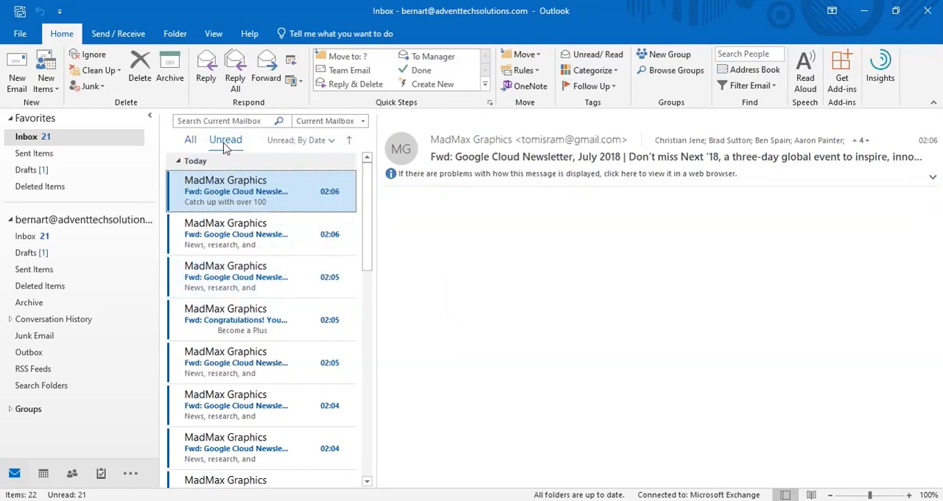
scroll(250, 286, down, 6)
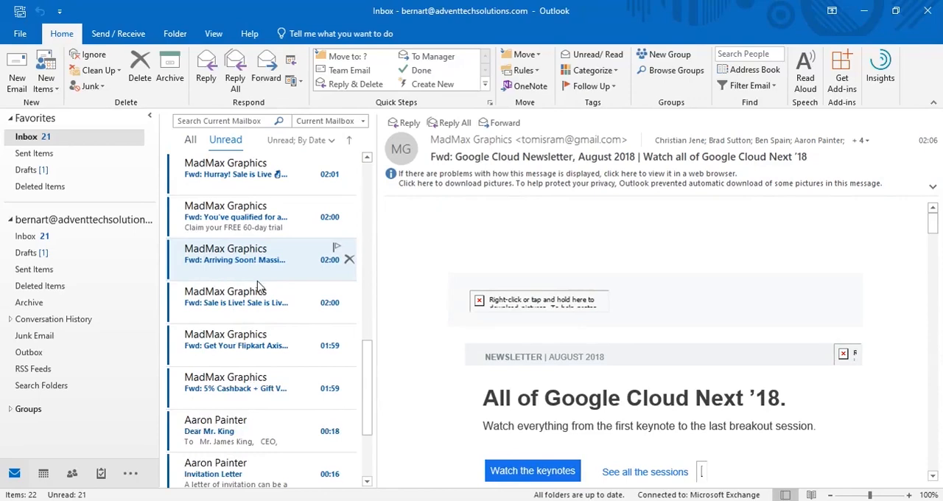
Clear the unread filter so the inbox lists all messages
scroll(265, 285, up, 8)
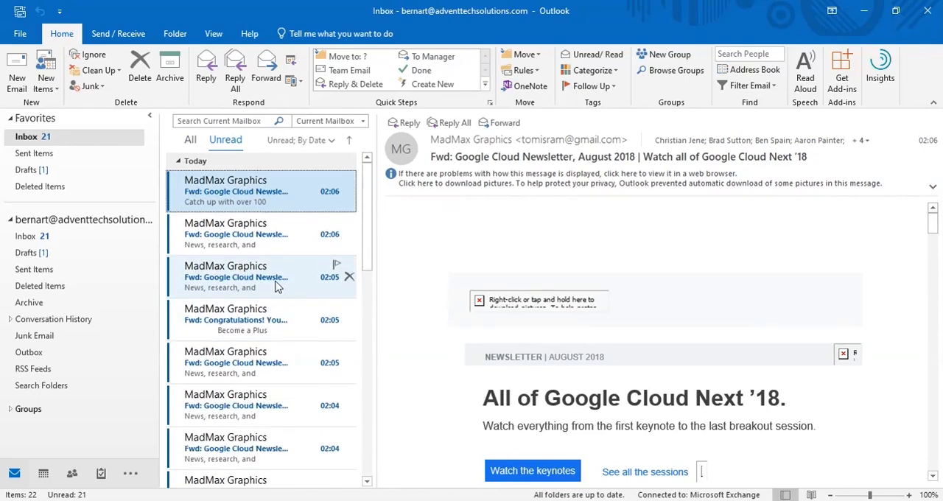
click(191, 140)
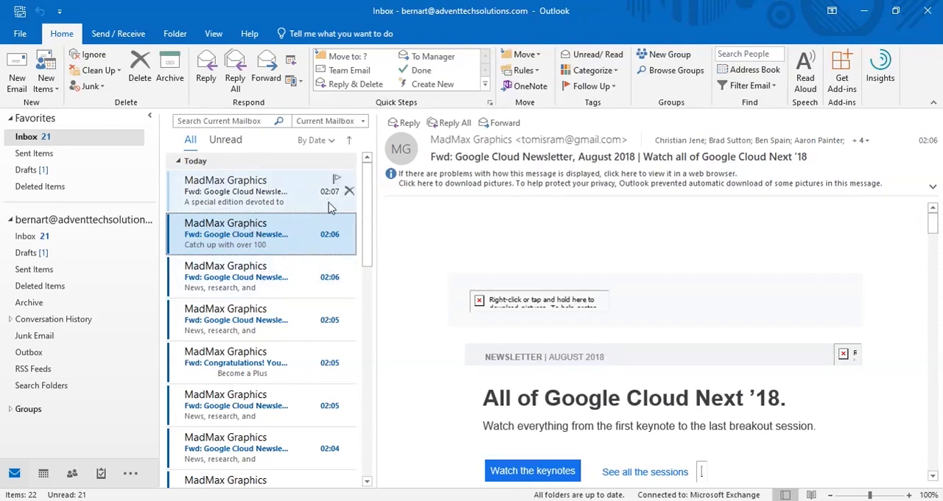
Open the address book, browse the contacts in the Offline Global Address List, and close it
click(750, 69)
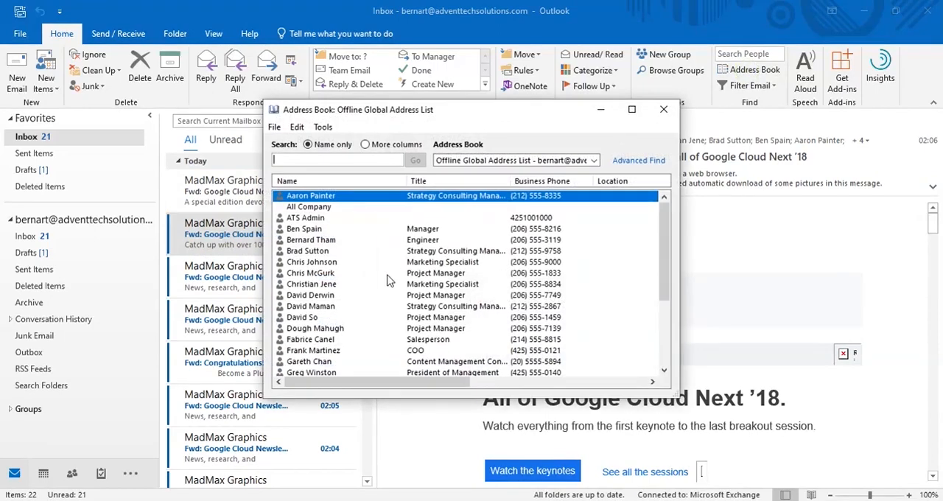
scroll(383, 275, down, 4)
scroll(384, 274, up, 4)
click(663, 109)
Search the address book for the first-listed Strategy Consulting Manager by first name and open that contact's details
click(749, 70)
text(aaron)
key(Return)
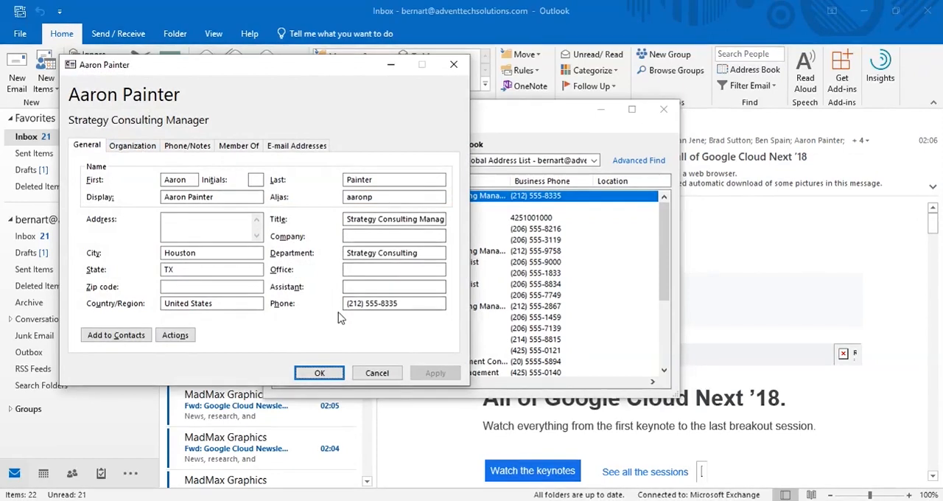
Review the contact's organization, phone and notes, group membership and e-mail address details, and close the contact
click(131, 147)
click(188, 147)
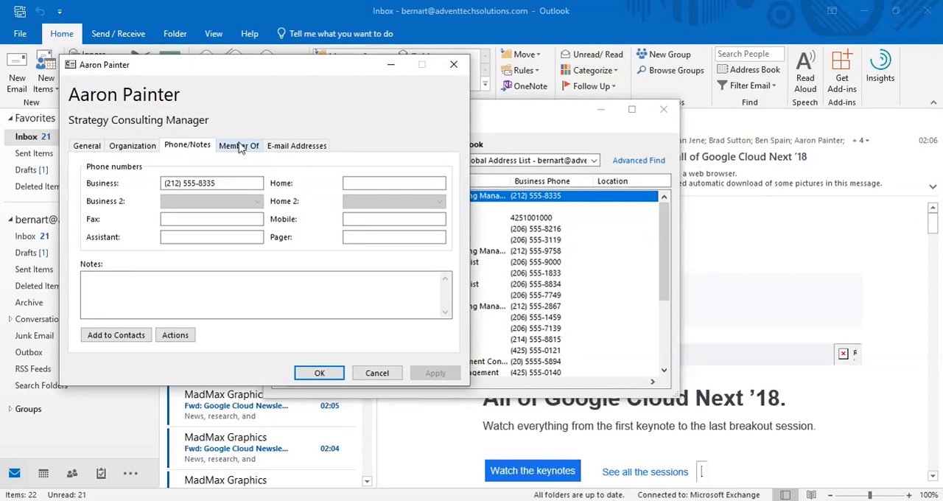
click(239, 146)
click(295, 146)
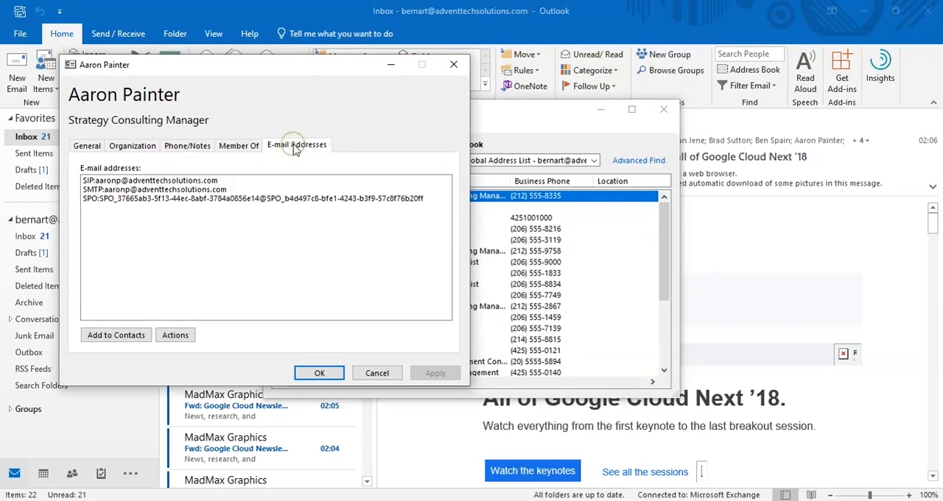
click(453, 65)
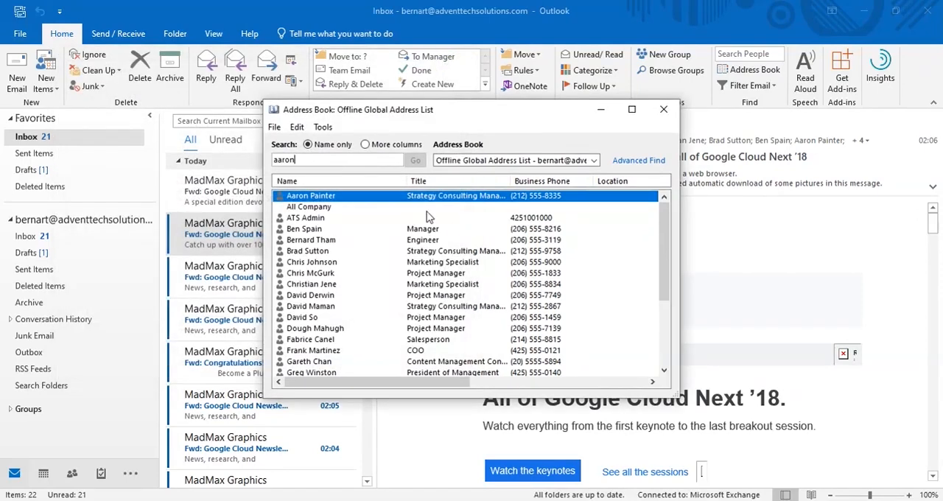
Switch the address book to the Global Address List, browse its entries to the end, and close it
click(594, 160)
click(514, 199)
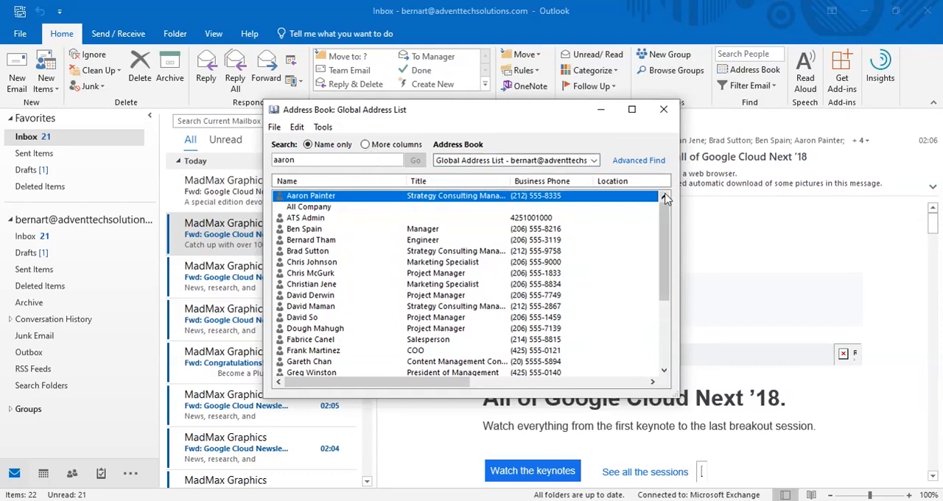
click(594, 161)
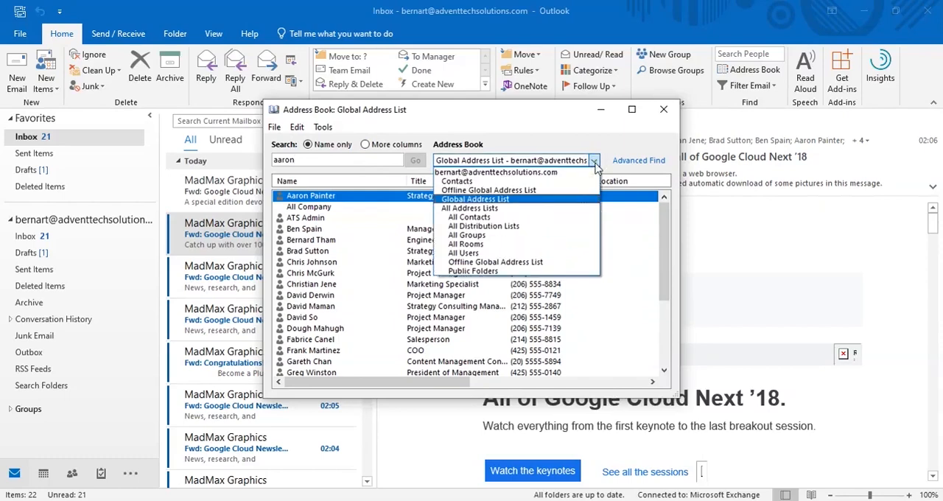
click(559, 115)
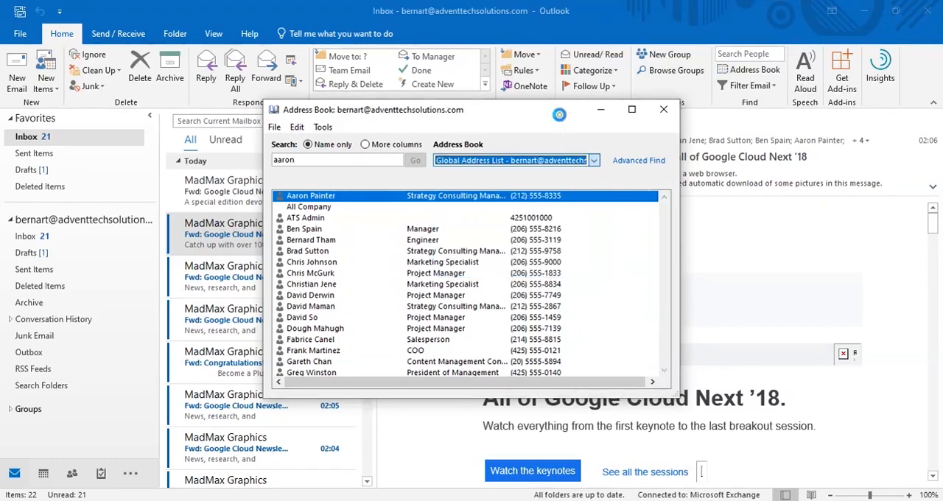
scroll(324, 294, down, 2)
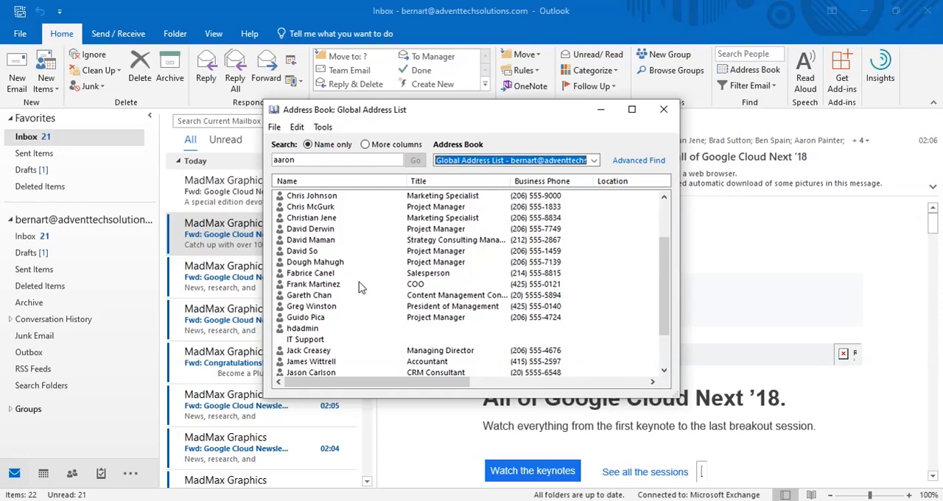
scroll(361, 288, down, 2)
scroll(361, 289, down, 4)
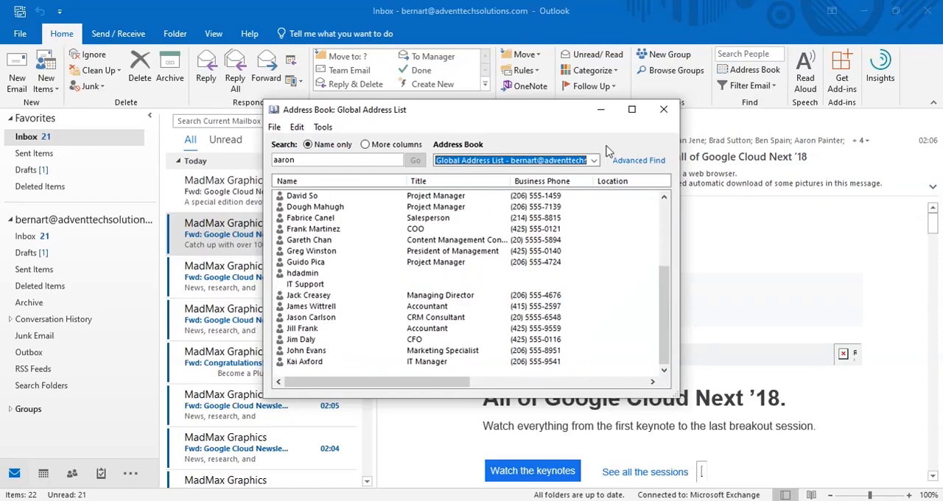
click(663, 109)
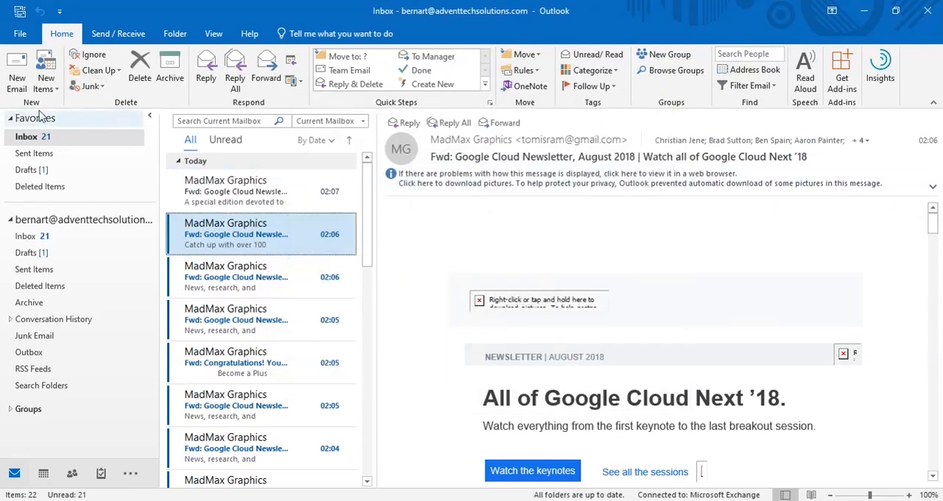
Start a new email and add the second-listed Accountant from the Offline Global Address List as the To recipient
click(16, 73)
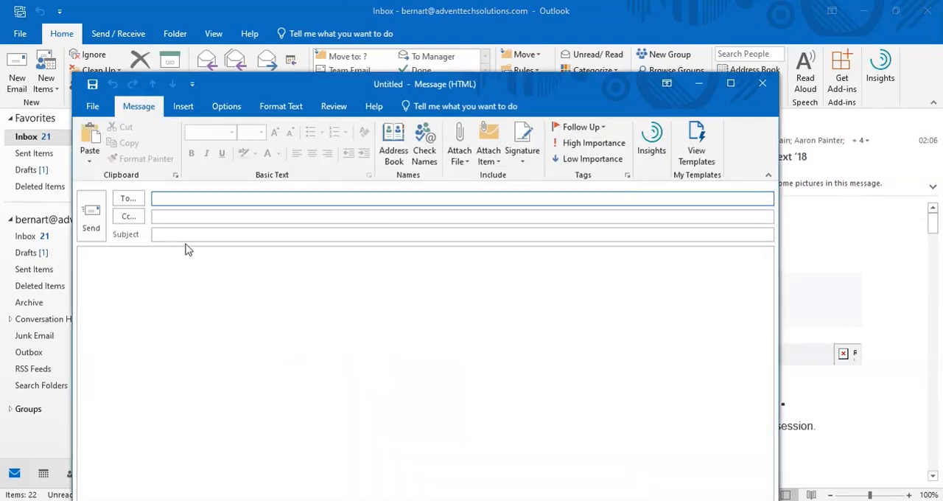
click(128, 198)
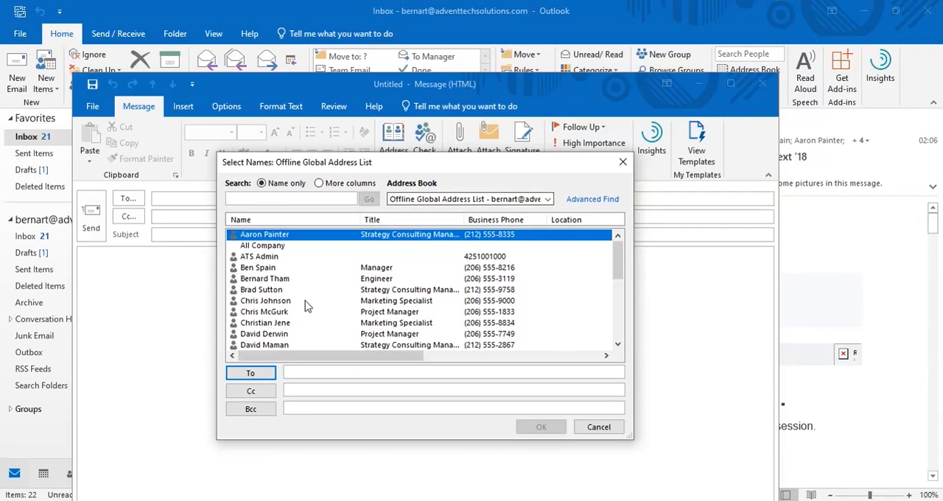
scroll(307, 282, down, 5)
click(261, 302)
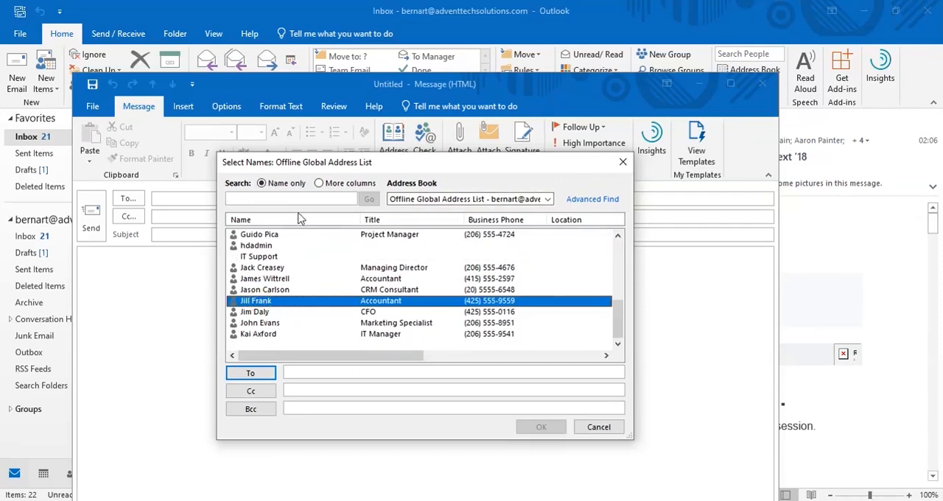
click(250, 372)
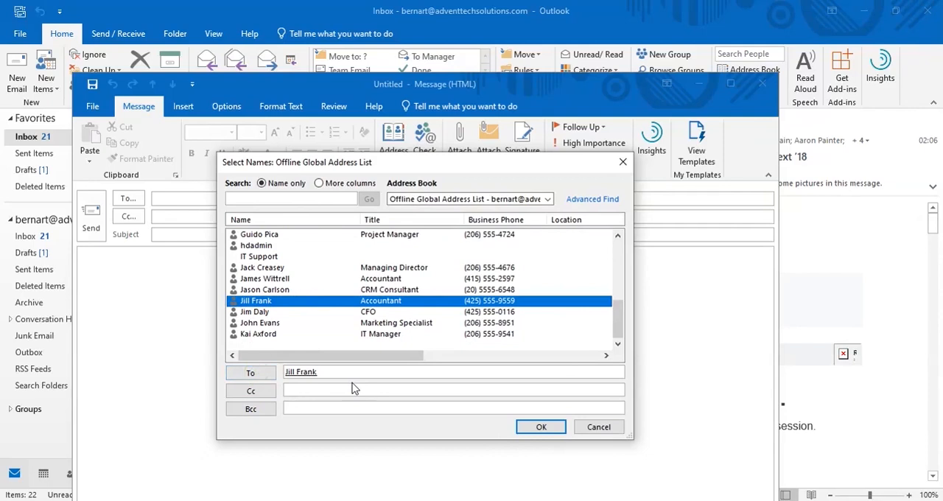
Add the Managing Director as Cc and the last-listed Marketing Specialist as Bcc, and apply the recipients to the message
click(258, 256)
click(262, 268)
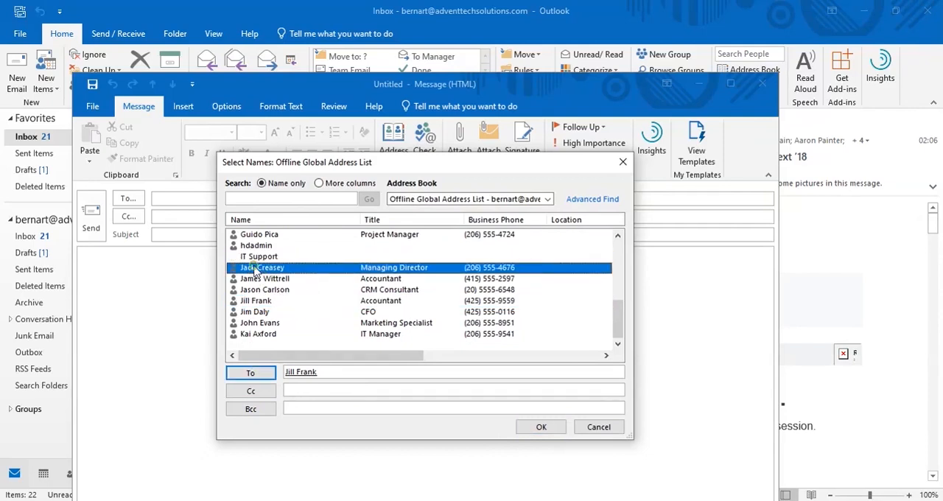
click(251, 390)
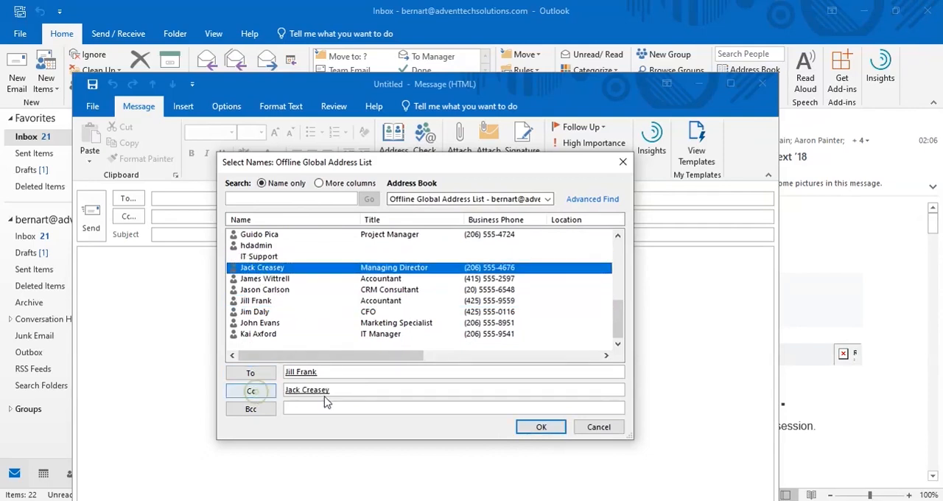
click(258, 324)
click(252, 409)
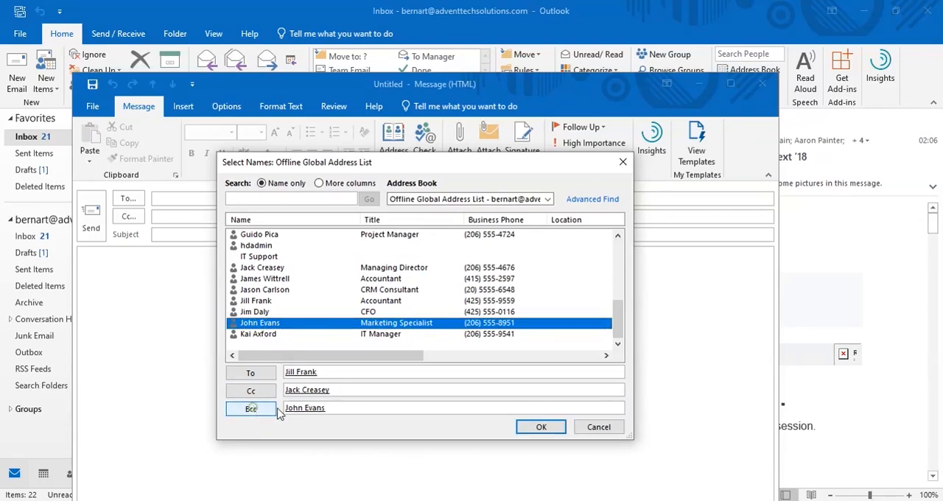
click(542, 428)
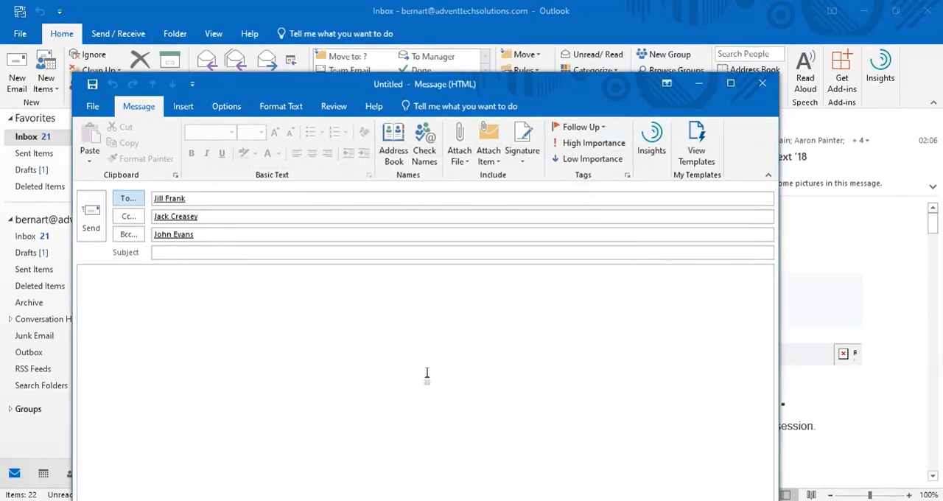
Go through the new email's empty subject and body, and close the message without saving it
click(257, 252)
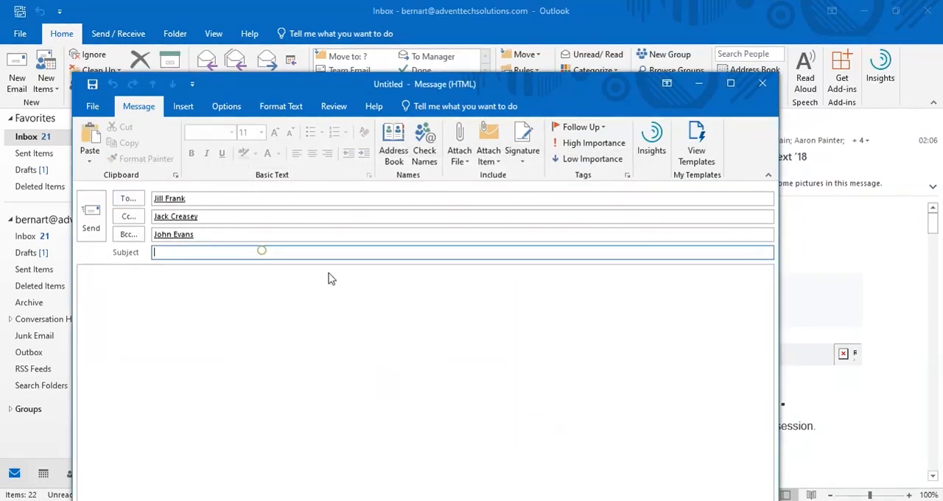
click(295, 380)
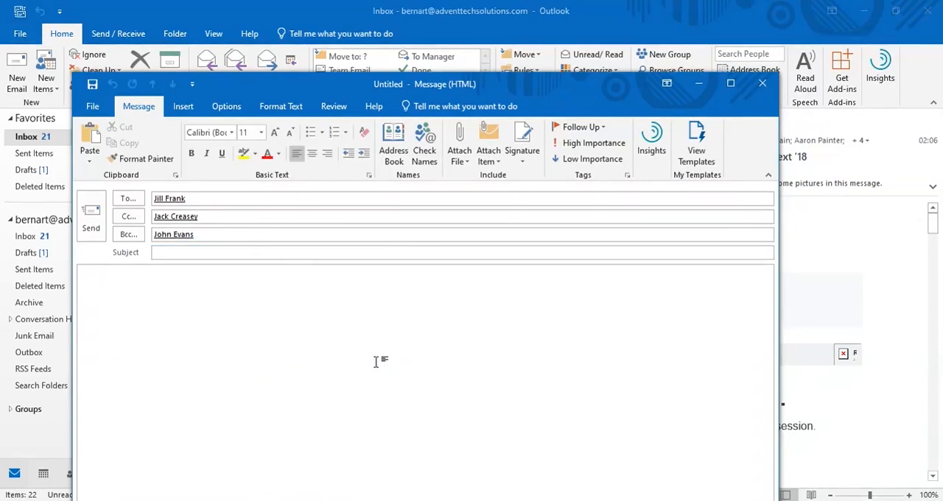
click(763, 84)
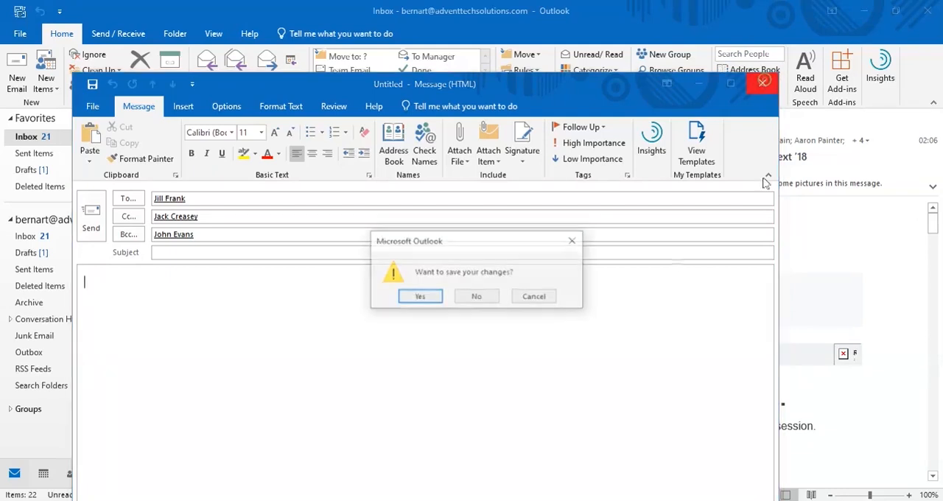
click(479, 297)
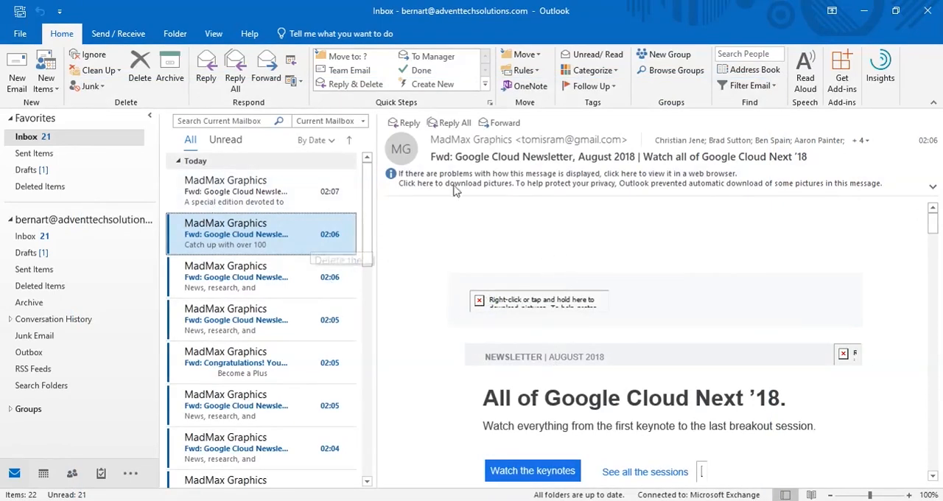
Download the pictures in the "Watch all of Google Cloud Next '18" newsletter message
click(531, 176)
click(557, 188)
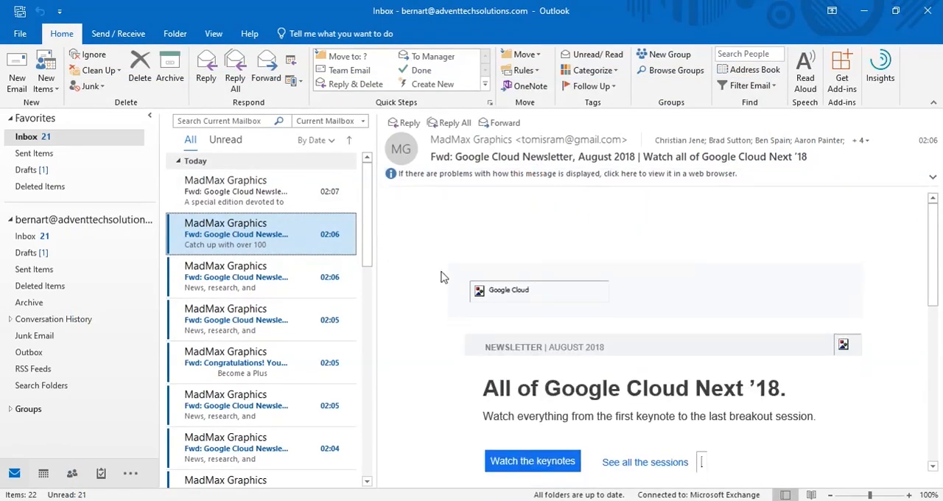
Open the Google Cloud newsletter message in its own maximized window, look through its content, and close it
double_click(242, 234)
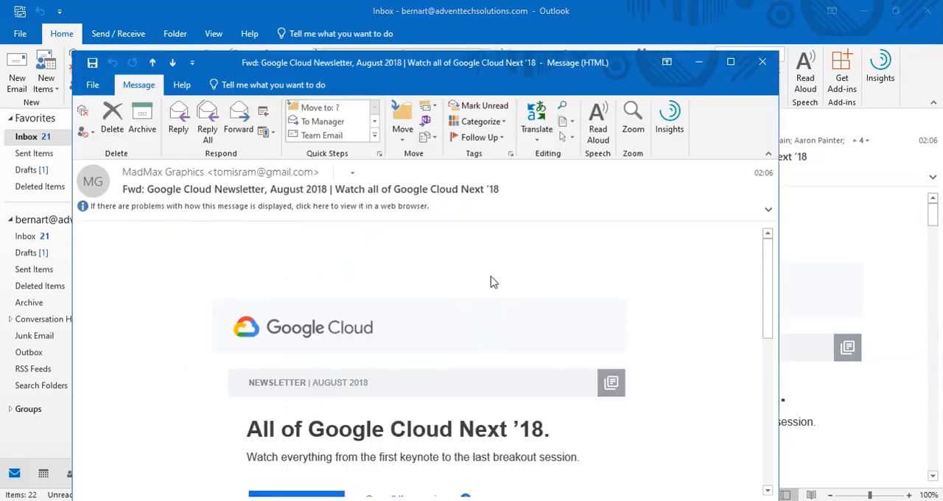
click(732, 62)
scroll(432, 323, down, 2)
scroll(455, 331, up, 3)
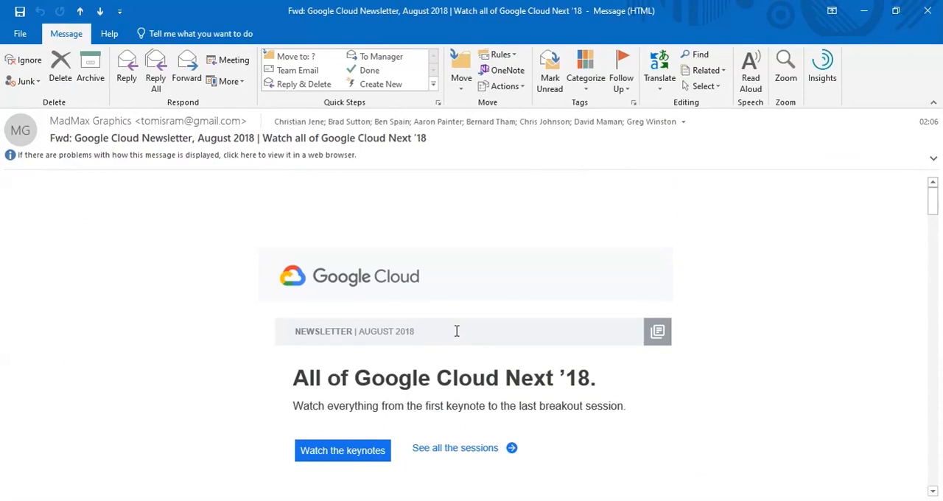
click(928, 10)
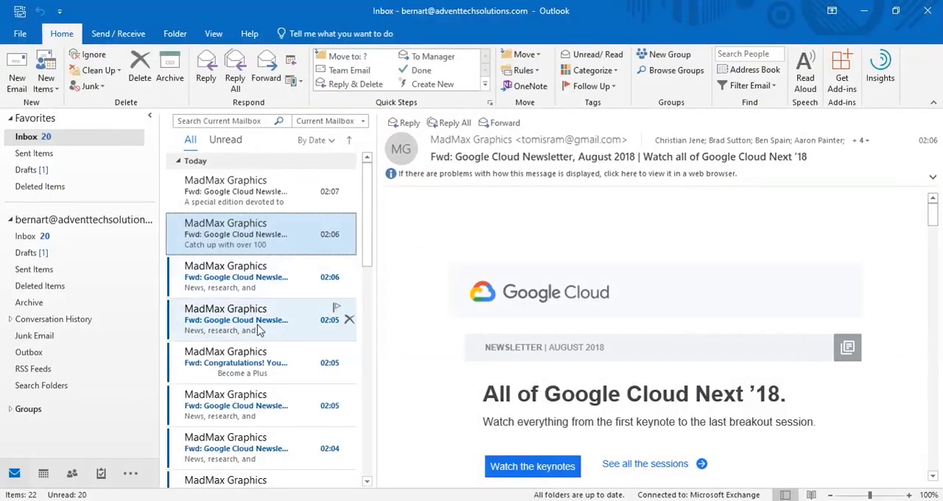
Open the Invitation Letter message in its own window, and play and pause its text with Read Aloud
scroll(280, 332, down, 3)
scroll(258, 337, down, 3)
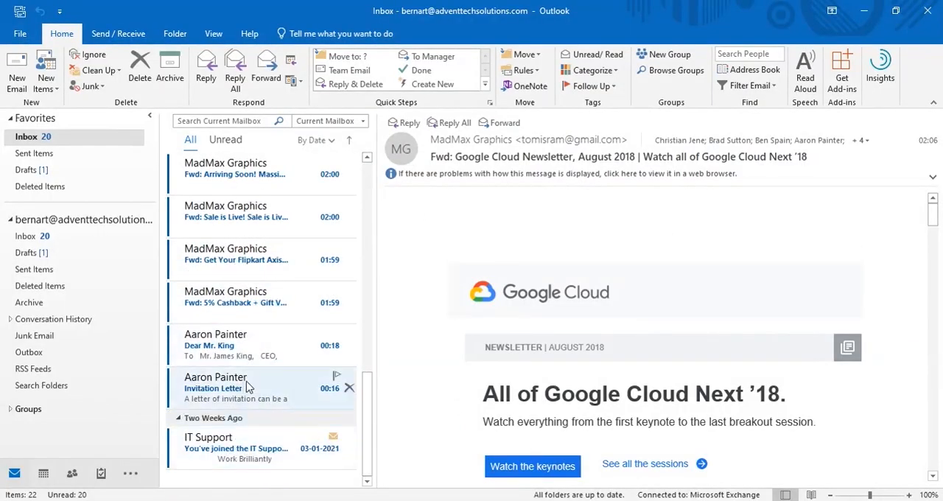
click(243, 387)
double_click(228, 395)
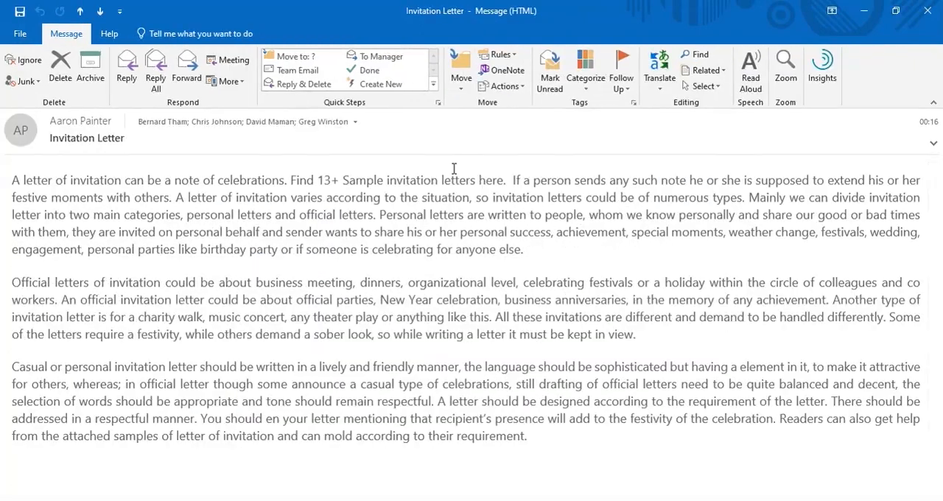
click(750, 77)
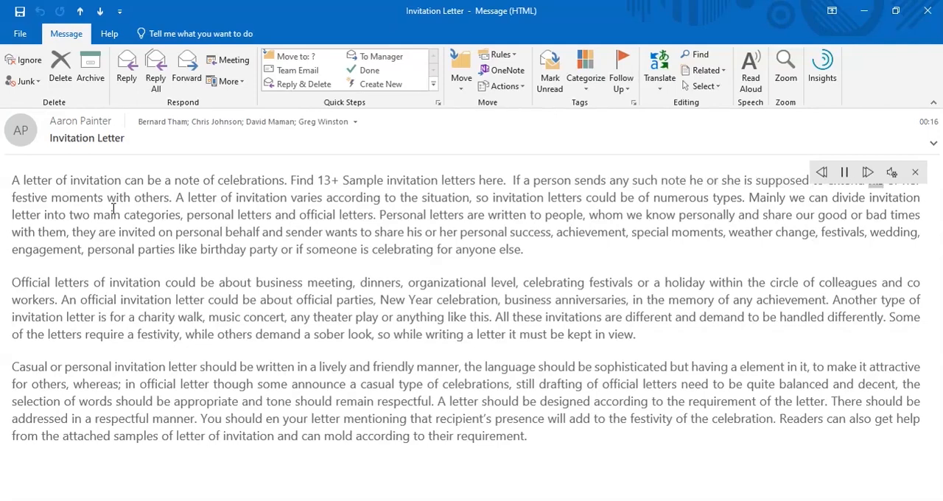
click(845, 174)
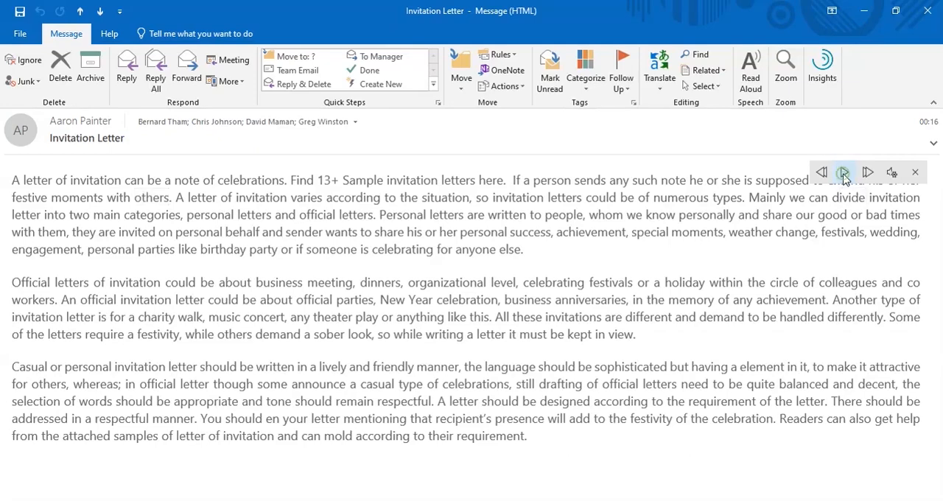
click(892, 173)
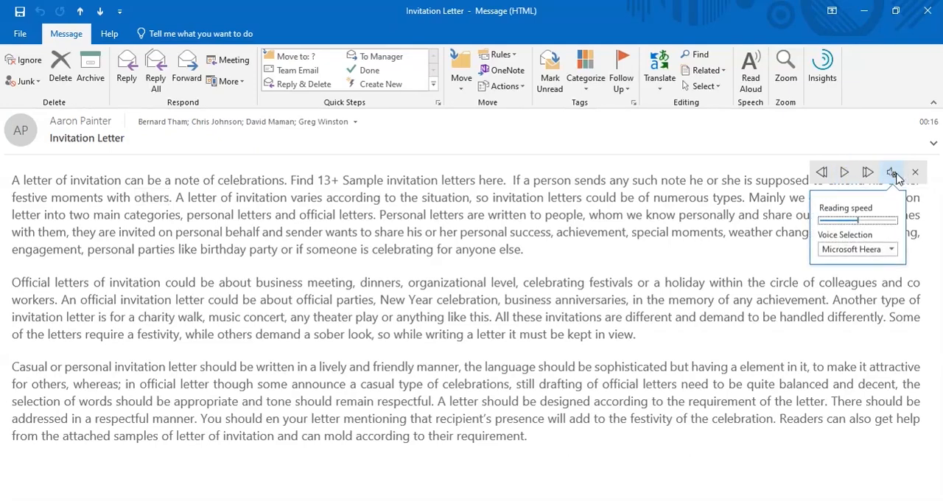
click(872, 251)
click(871, 254)
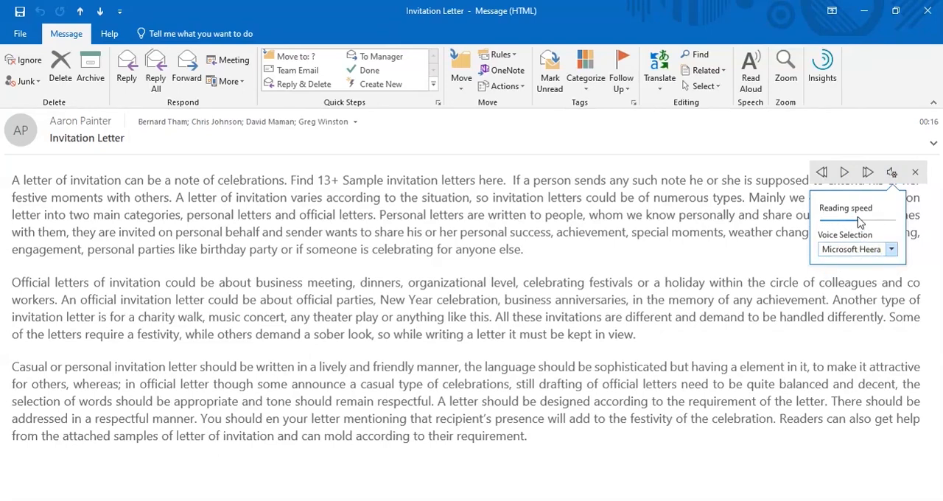
click(891, 251)
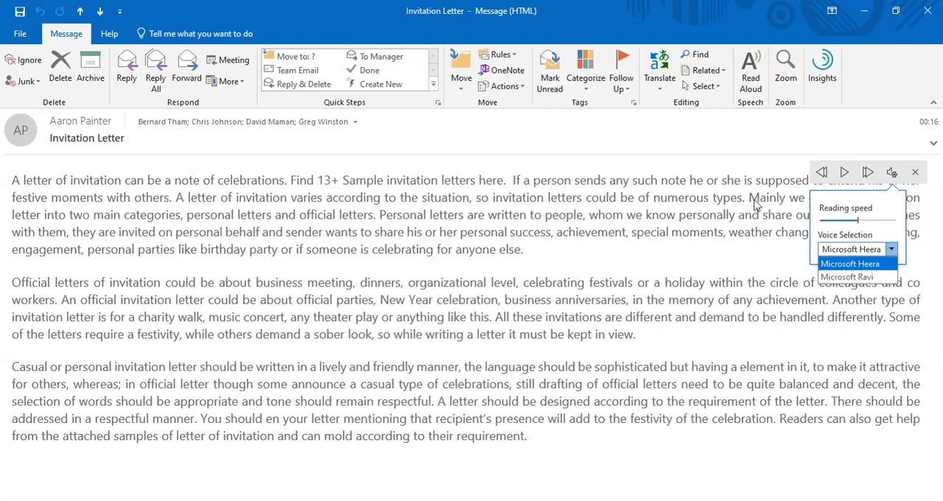
click(784, 204)
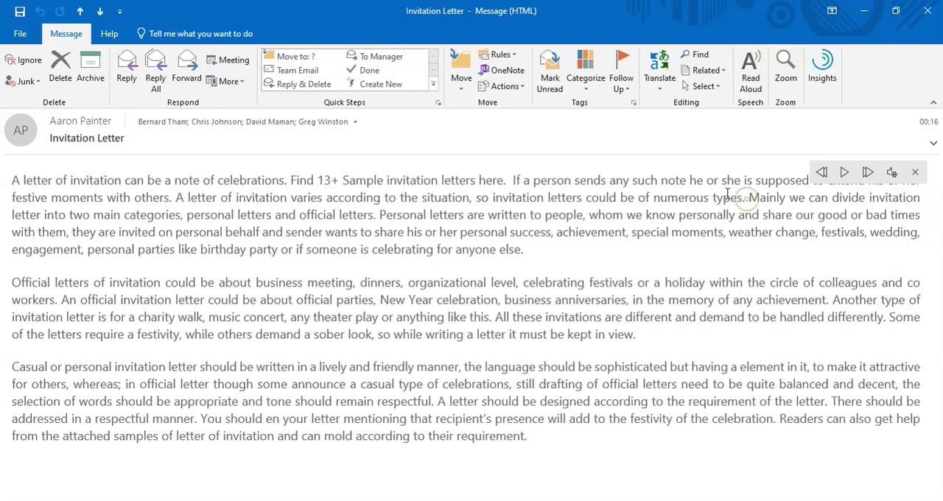
Set the Read Aloud voice to Microsoft Ravi and close the voice settings
click(893, 173)
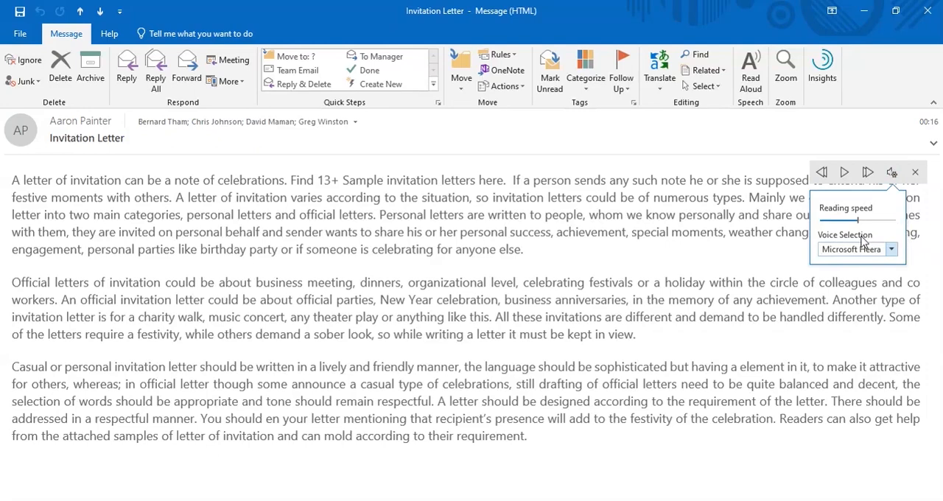
click(890, 250)
click(858, 276)
click(816, 282)
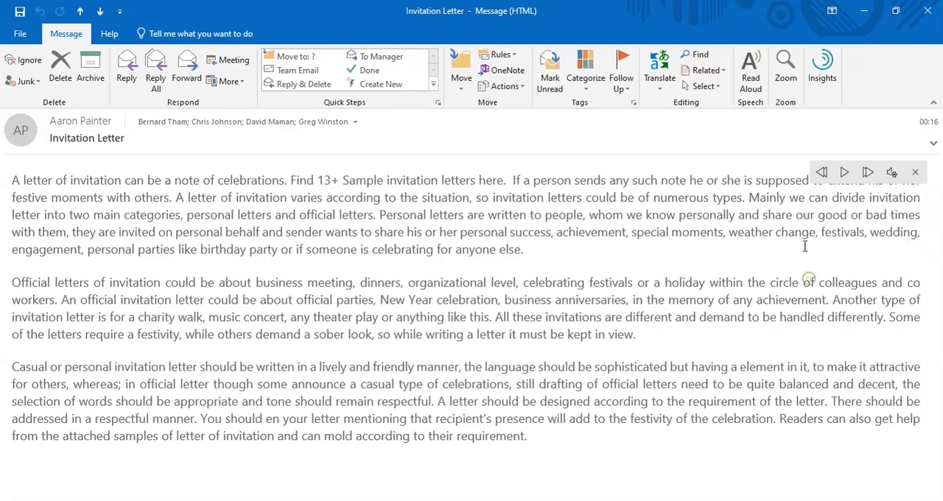
Play and pause the Invitation Letter with Read Aloud, and go back to replay the previous paragraph
click(845, 175)
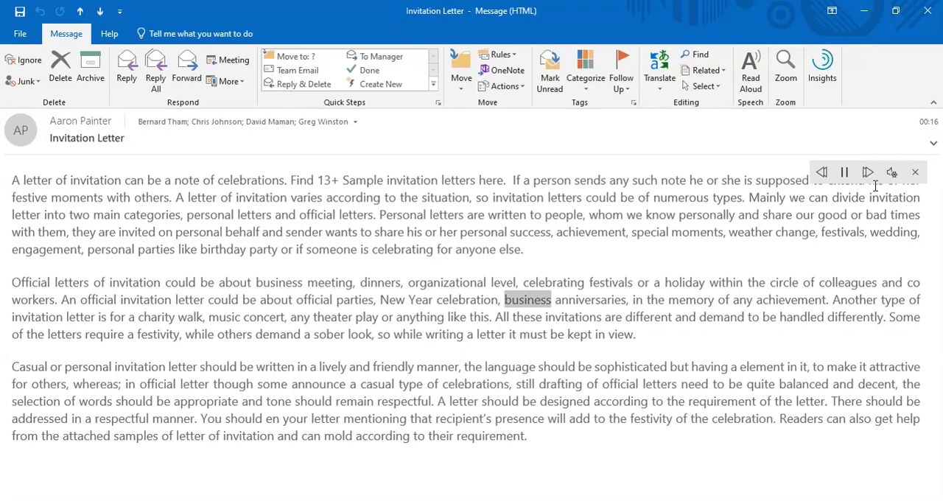
click(845, 174)
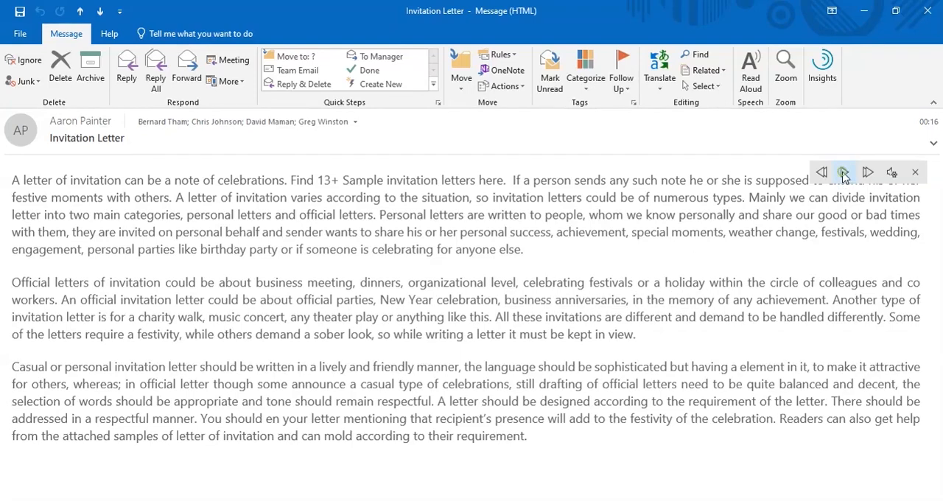
click(821, 173)
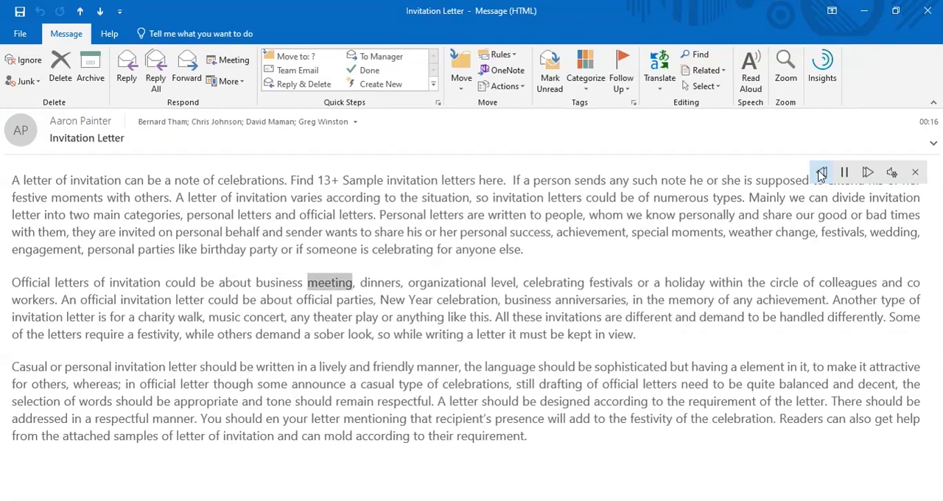
click(845, 174)
click(820, 174)
click(845, 174)
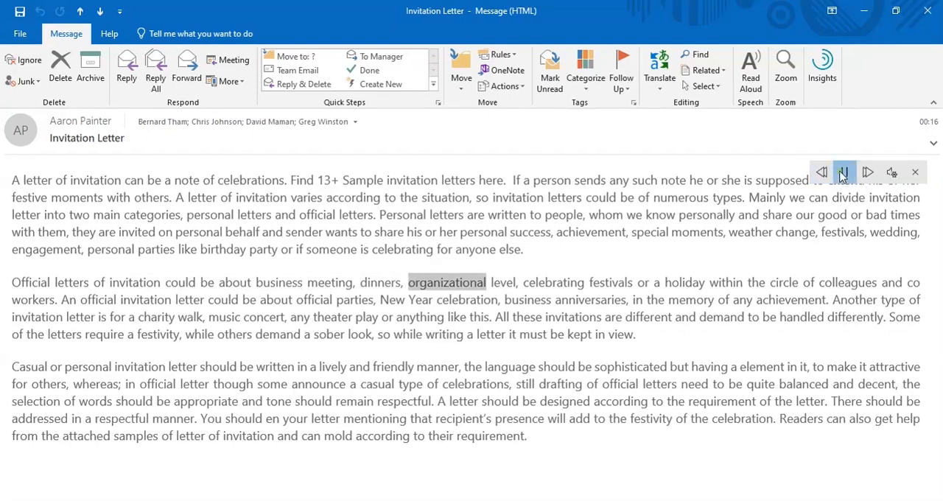
Skip Read Aloud to the next paragraph, pause and stop the reading, and close the Invitation Letter message
click(868, 173)
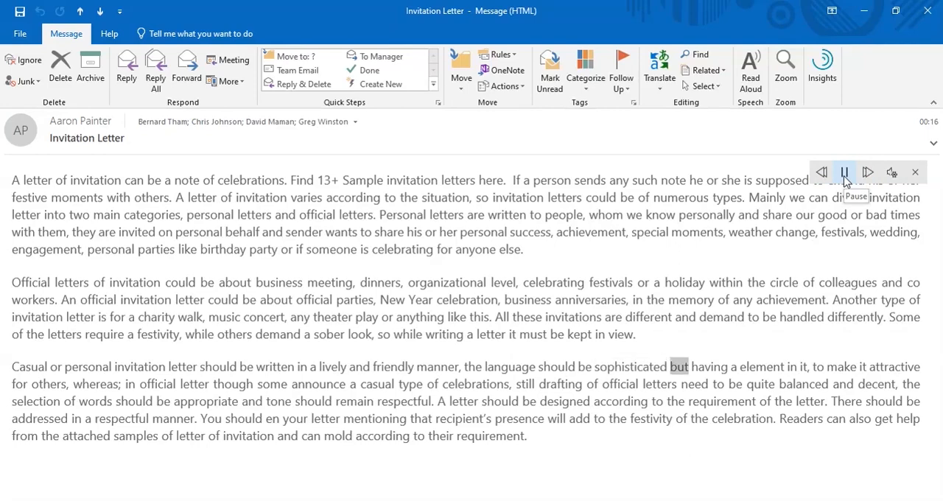
click(845, 174)
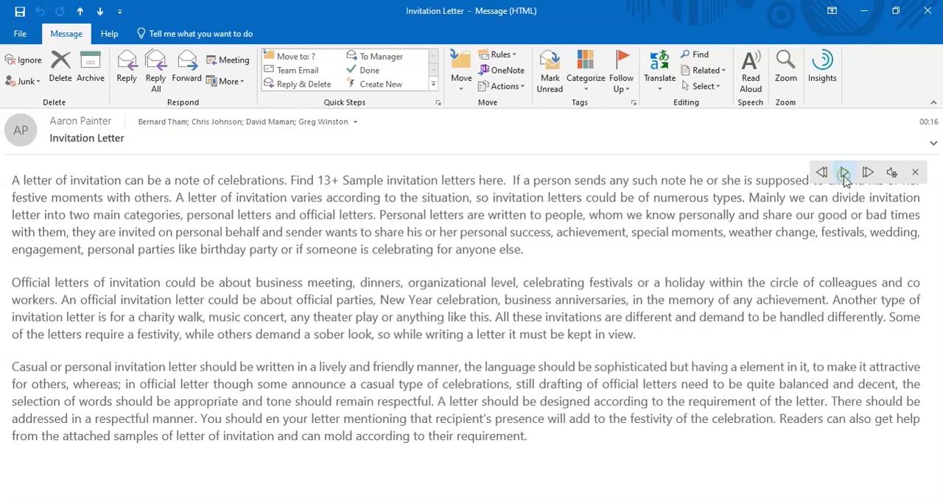
click(915, 174)
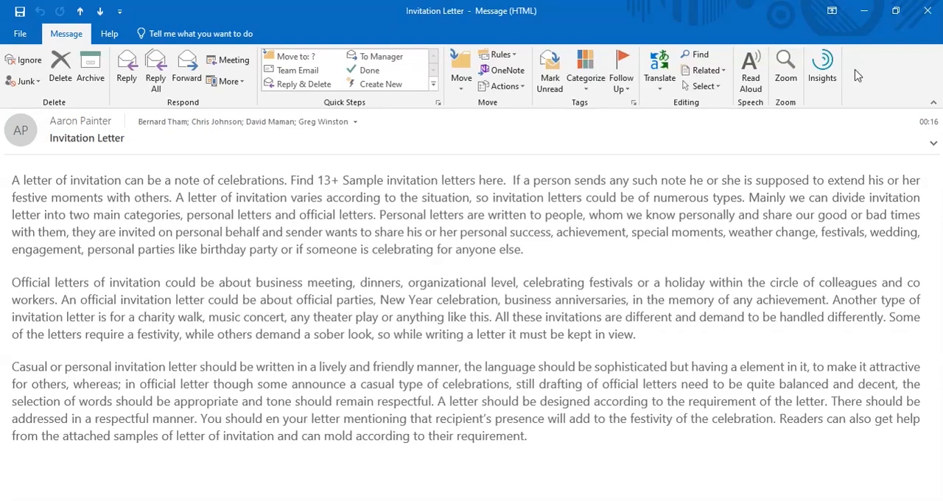
click(928, 11)
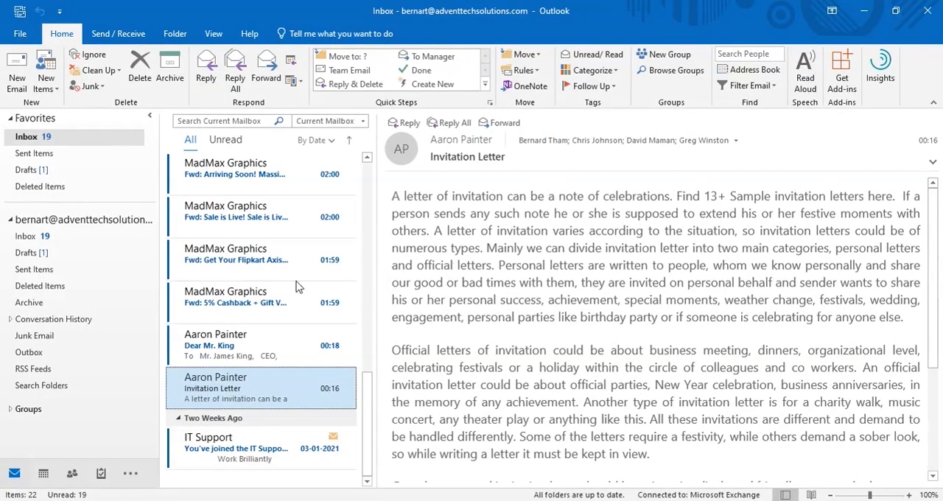
scroll(295, 331, up, 5)
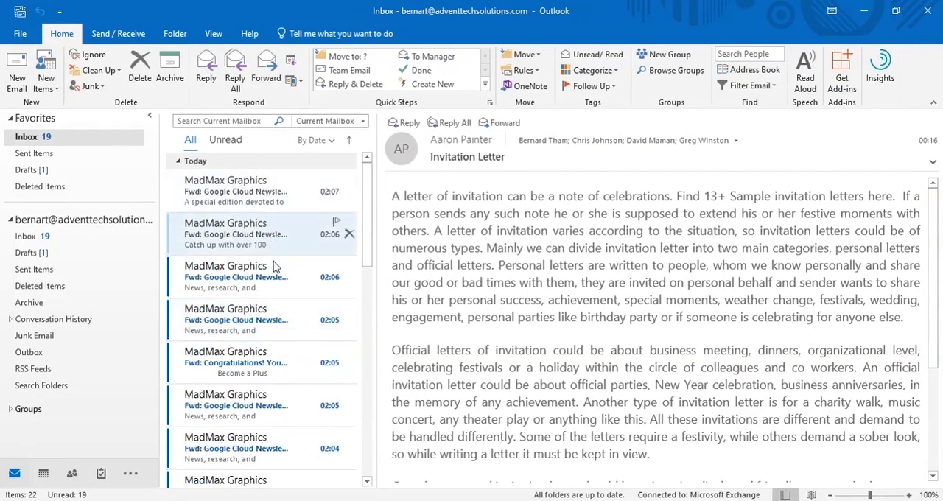
scroll(271, 312, down, 5)
scroll(277, 310, up, 5)
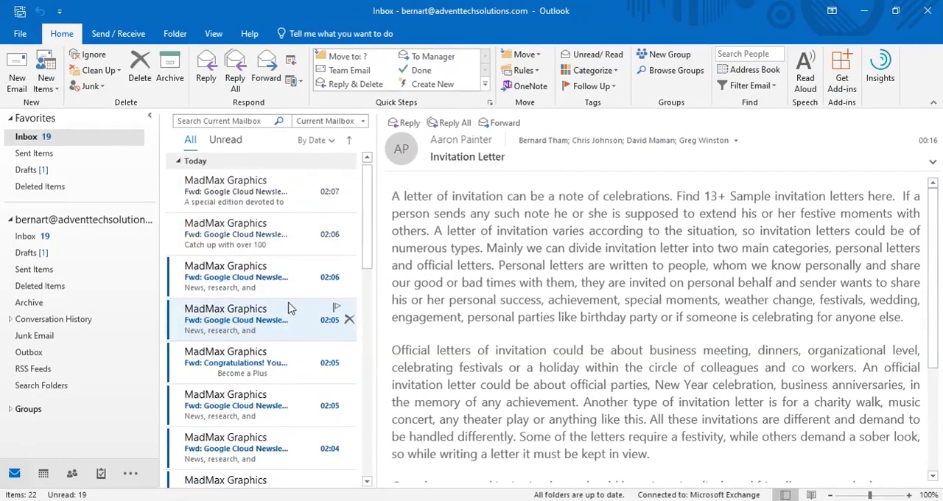
Set the Office background to Doodle Circles in the Office account settings
click(20, 34)
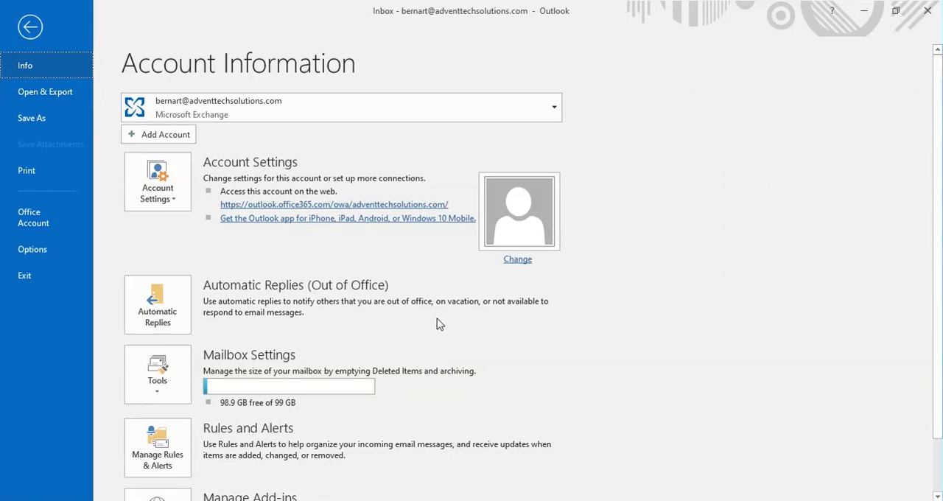
click(31, 223)
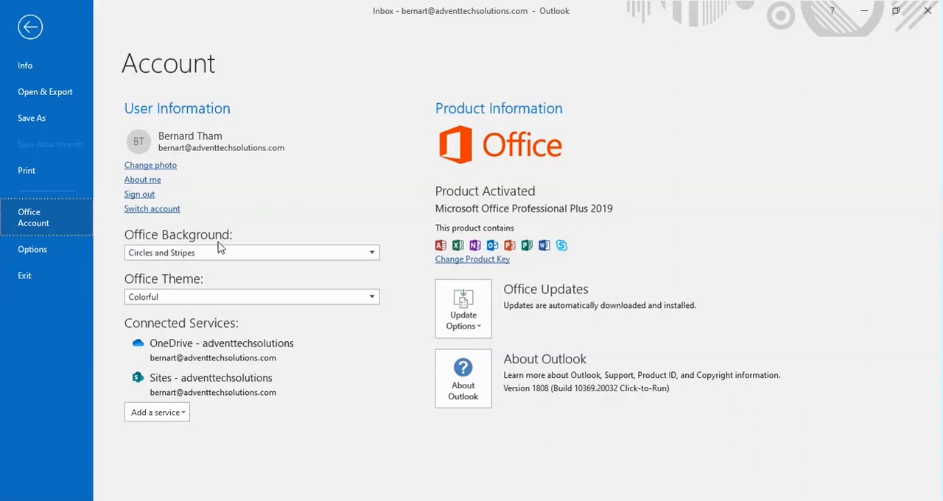
click(375, 258)
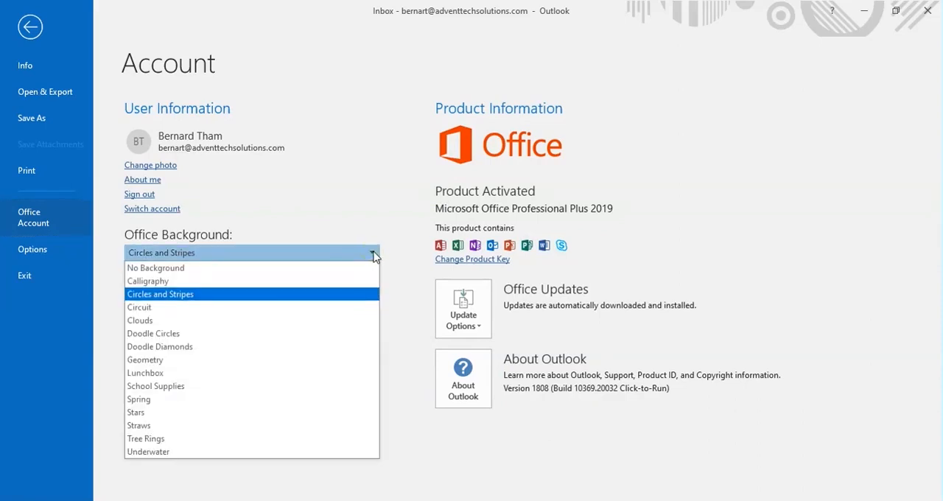
click(175, 336)
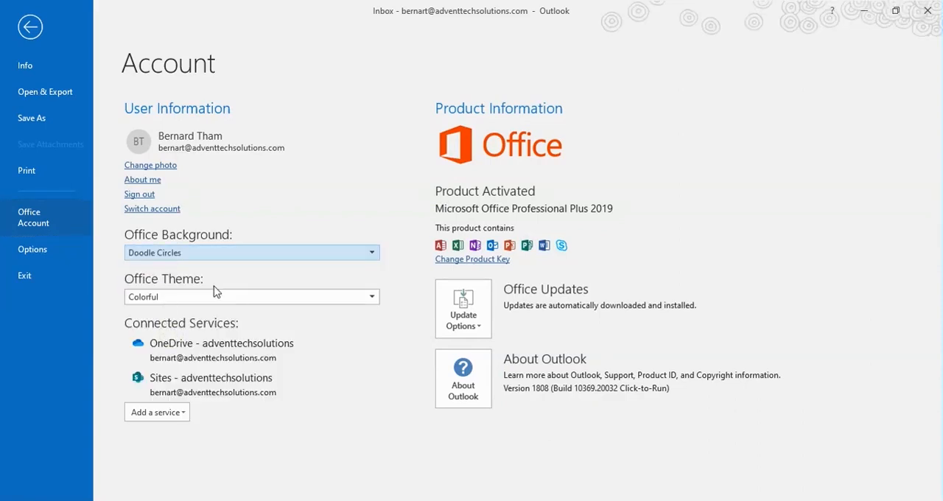
Try the Dark Gray, Black and White Office themes one after another
click(262, 299)
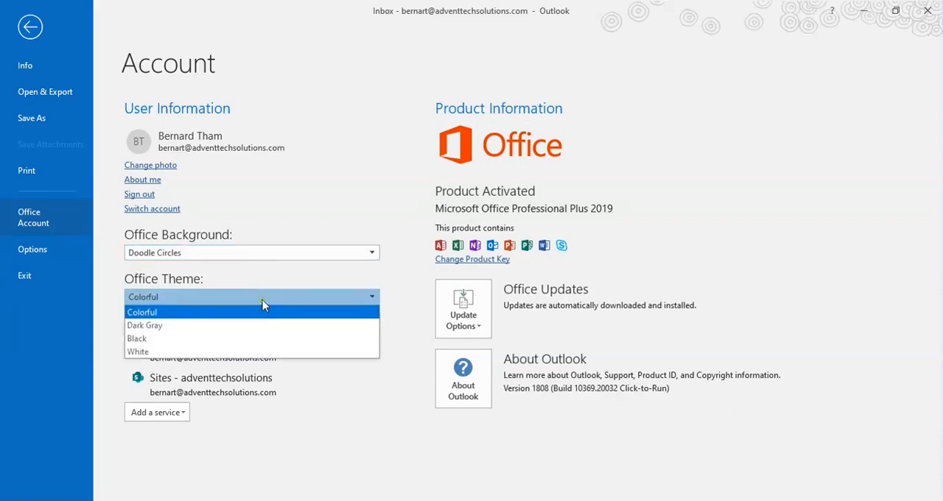
click(171, 323)
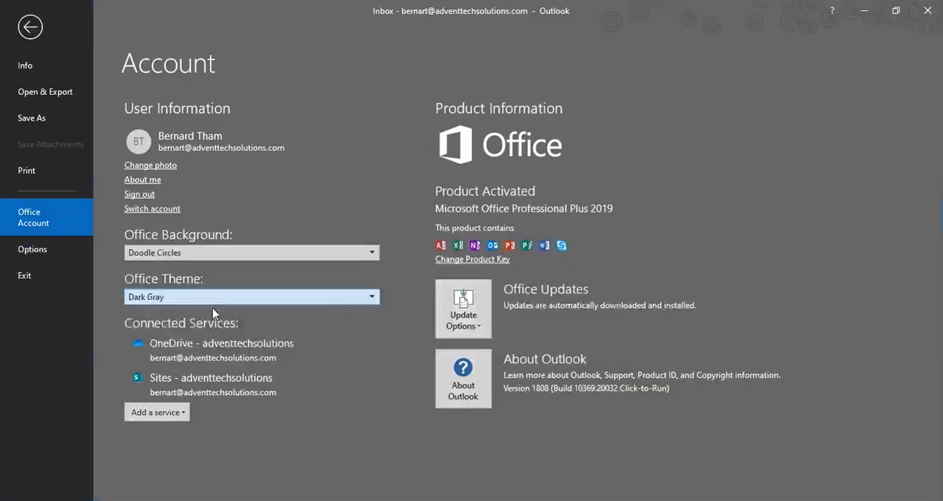
click(259, 299)
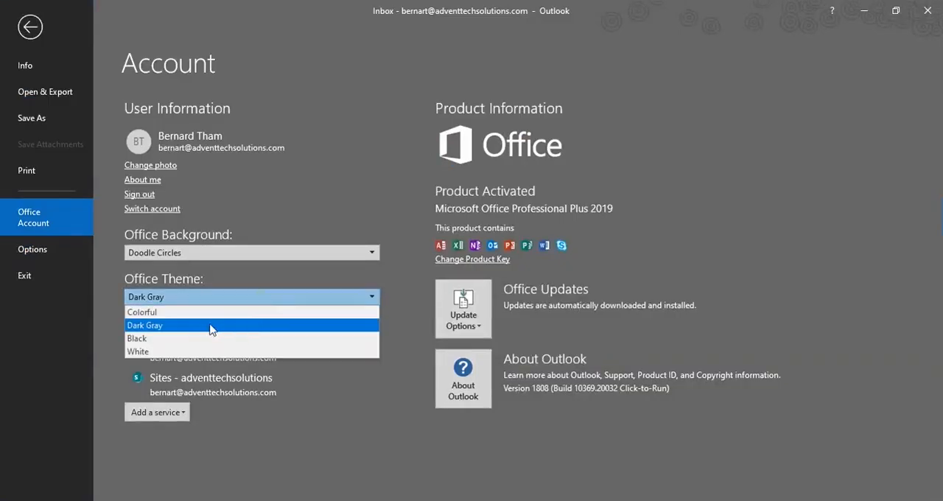
click(168, 336)
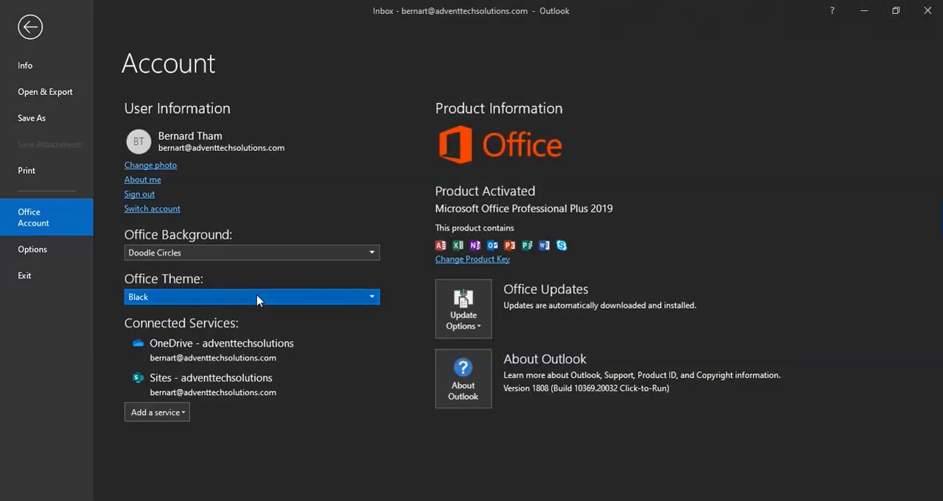
click(252, 299)
click(180, 352)
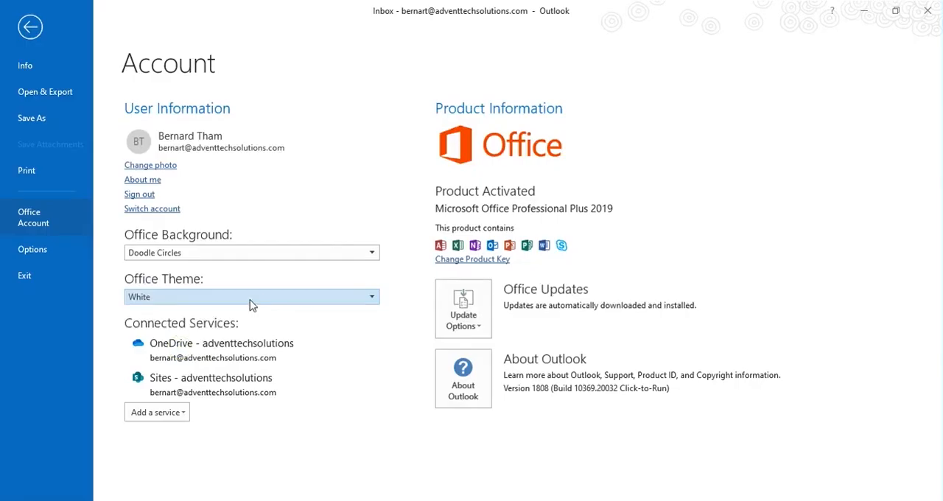
Set the Office theme to Dark Gray and the Office background to Spring, and return to the inbox
click(249, 296)
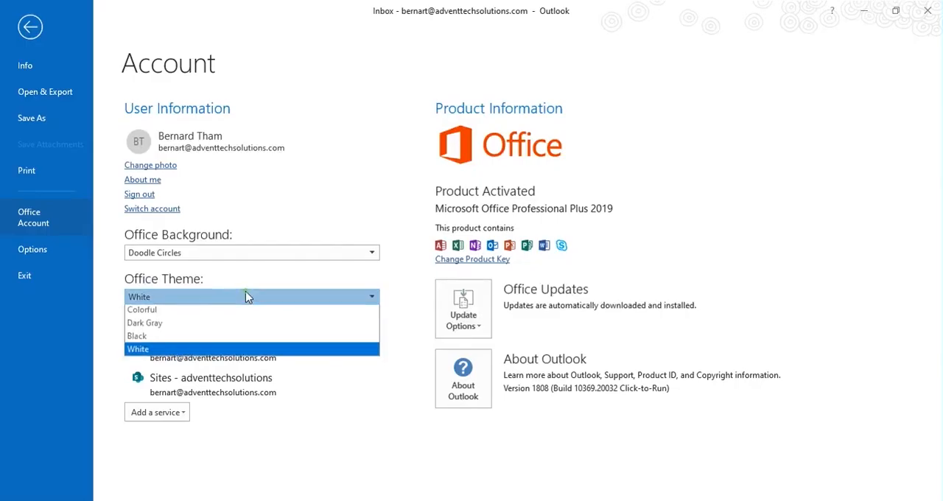
click(170, 326)
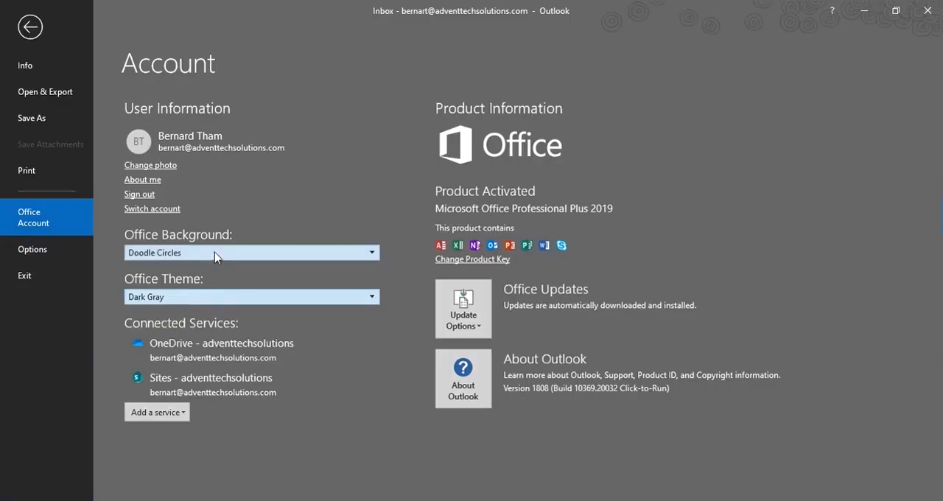
click(222, 252)
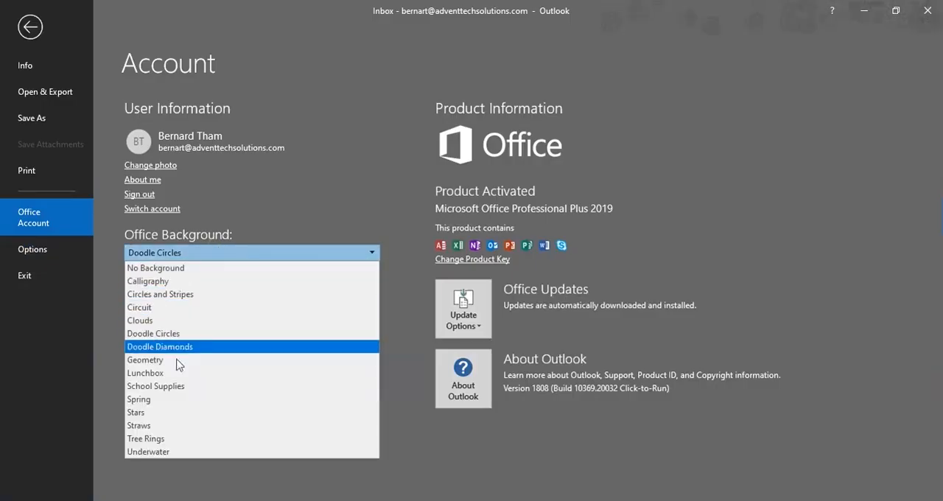
click(139, 399)
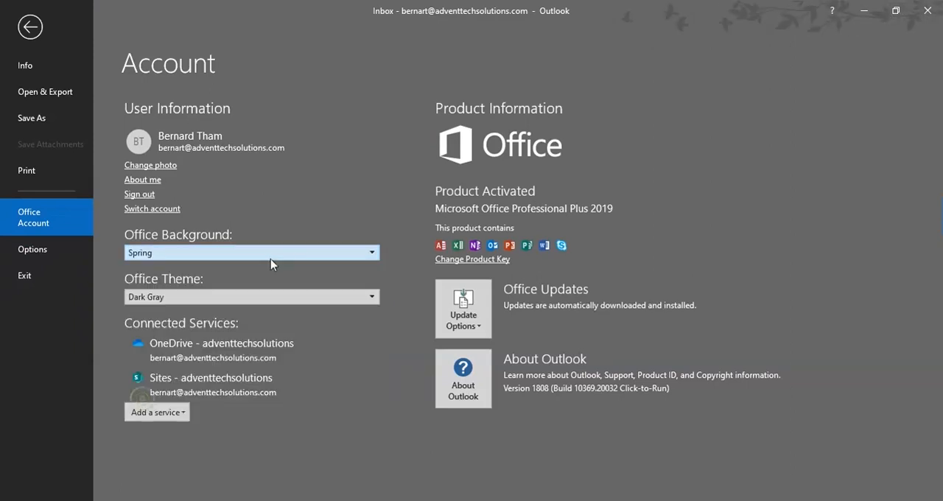
click(30, 29)
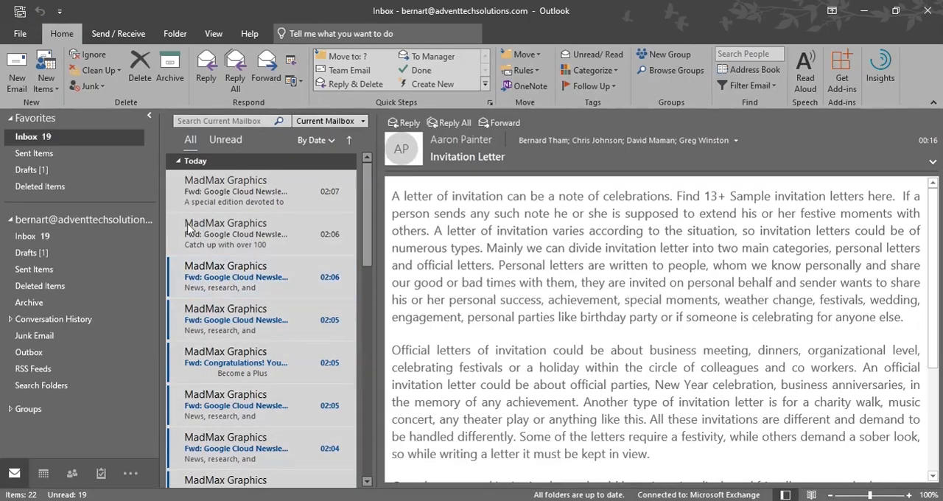
Set the Office theme to Colorful and the Office background to No Background, and return to the inbox
click(20, 35)
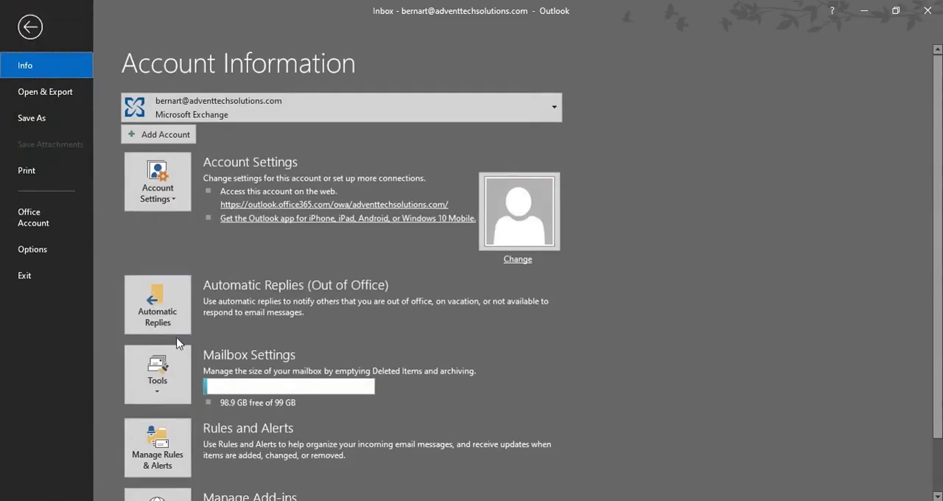
click(38, 219)
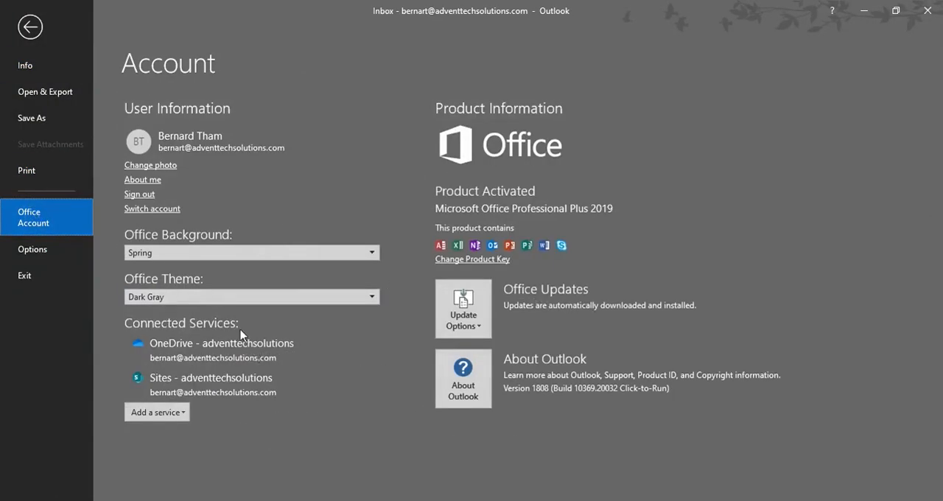
click(228, 298)
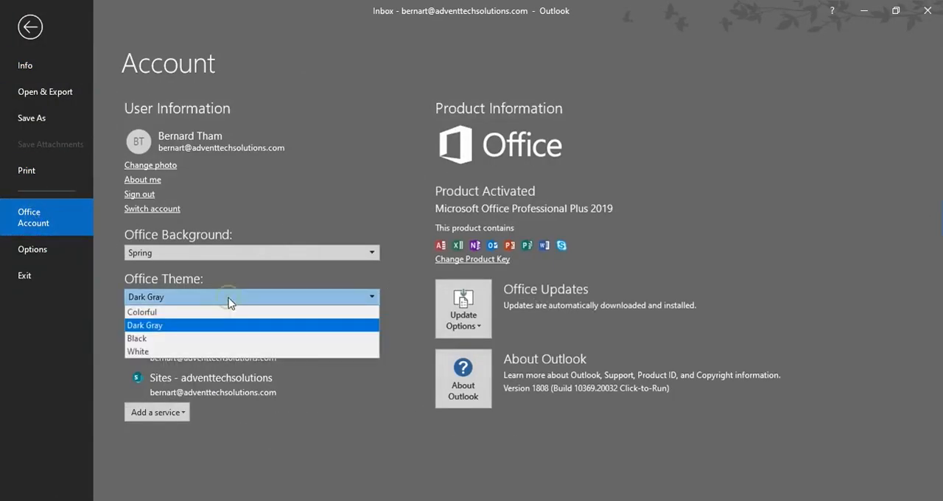
click(180, 312)
click(203, 253)
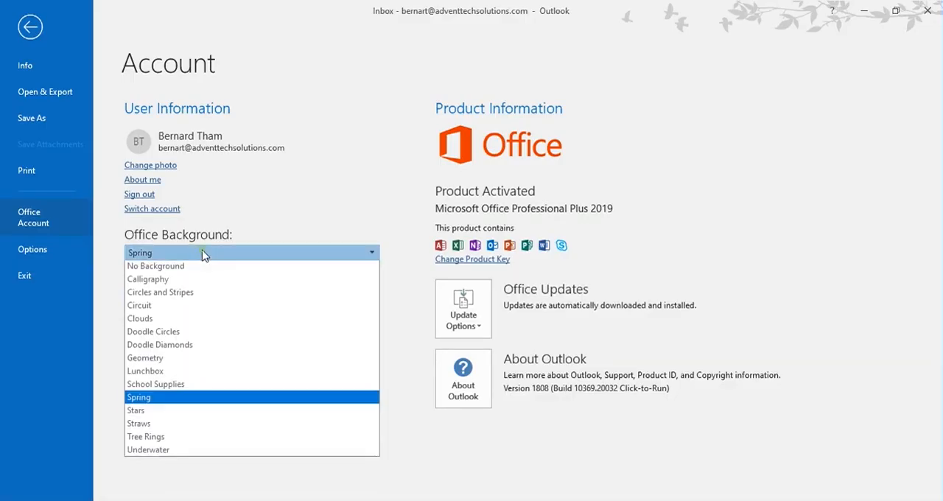
click(179, 269)
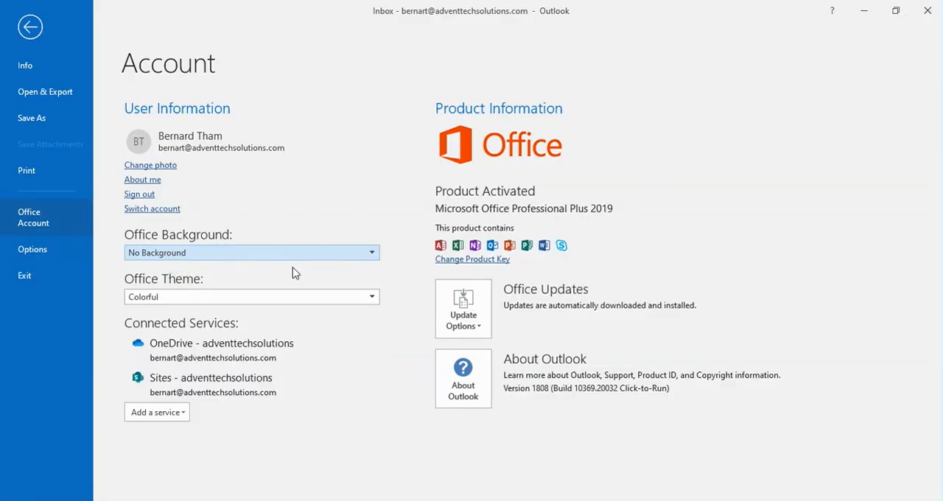
click(31, 26)
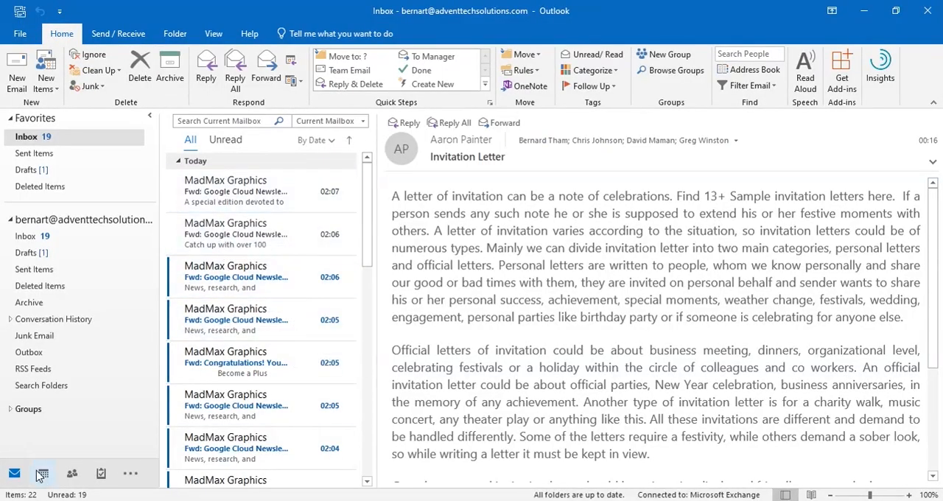
Open the calendar and start a new meeting on Wednesday 20 January 2021 in a maximized window
click(42, 473)
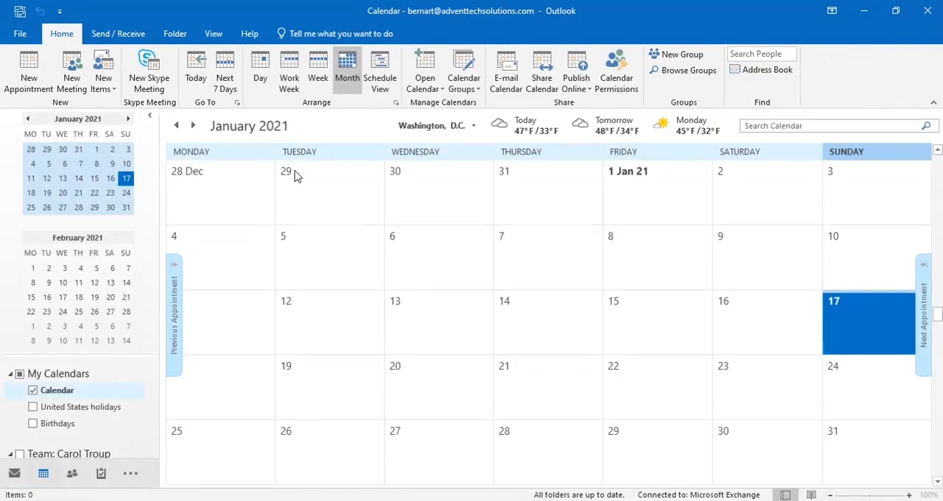
click(423, 375)
click(428, 377)
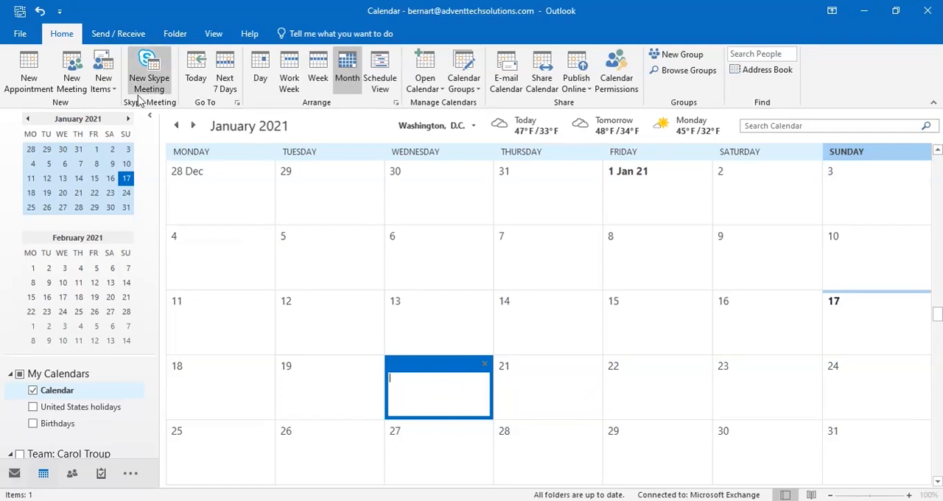
click(69, 61)
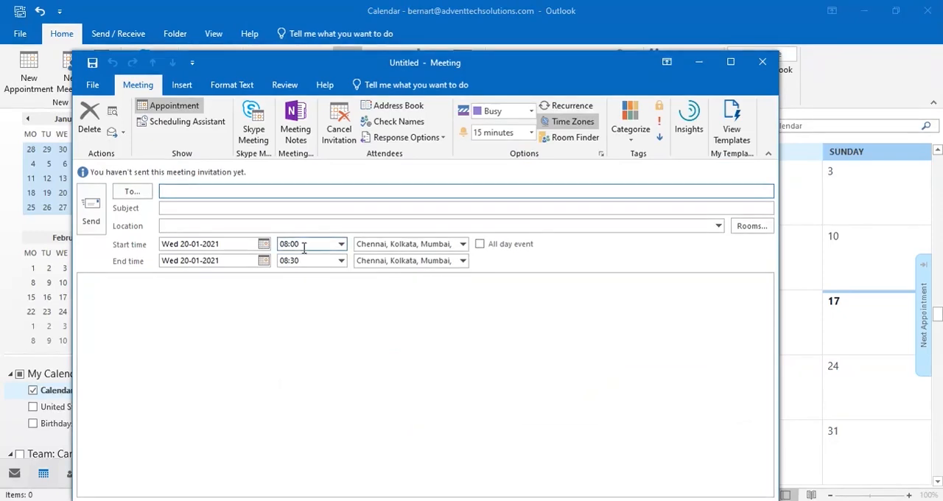
click(730, 62)
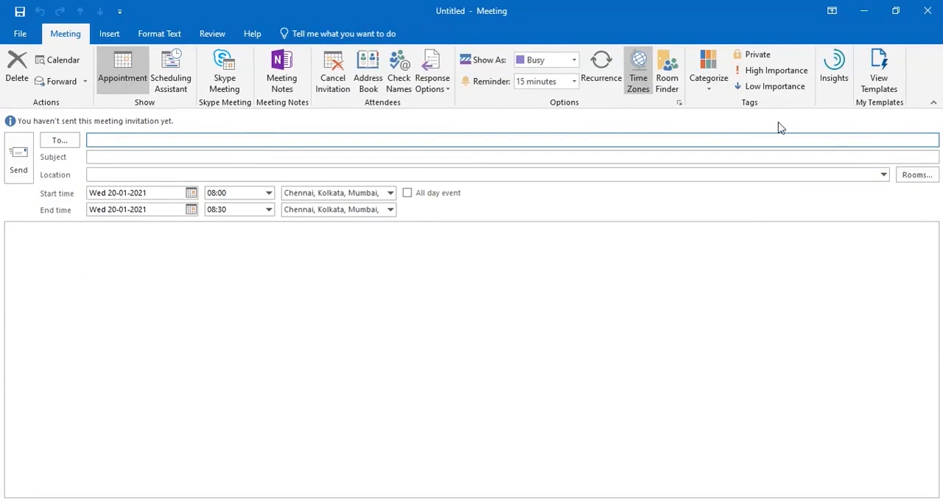
Hide the meeting's time zone fields, check the start time choices, and show the time zone fields again
click(638, 85)
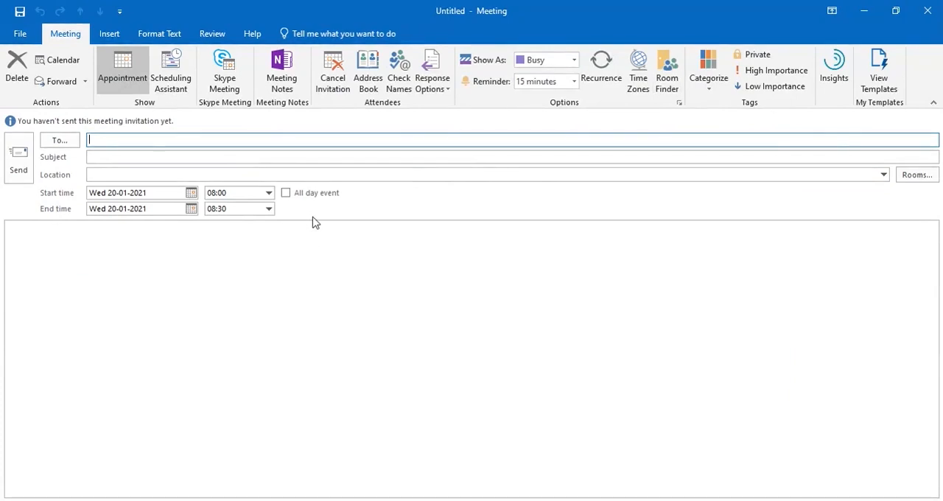
click(268, 192)
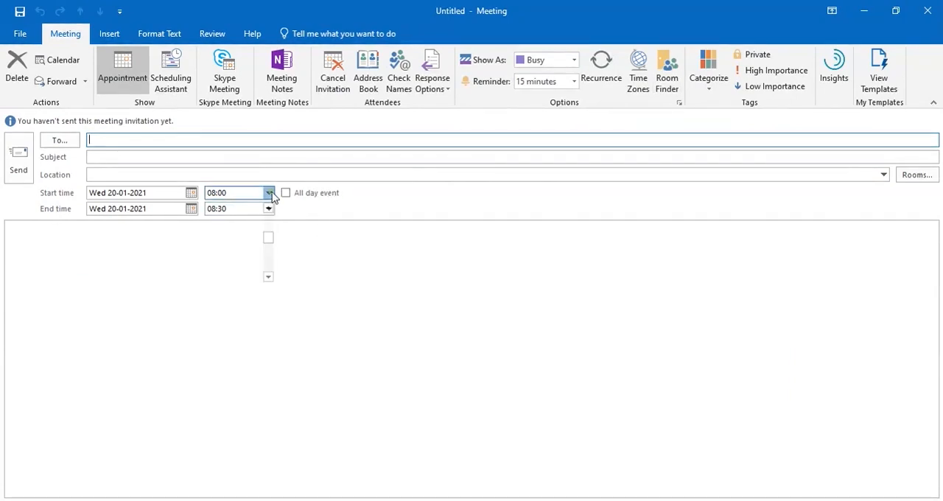
click(268, 192)
click(633, 92)
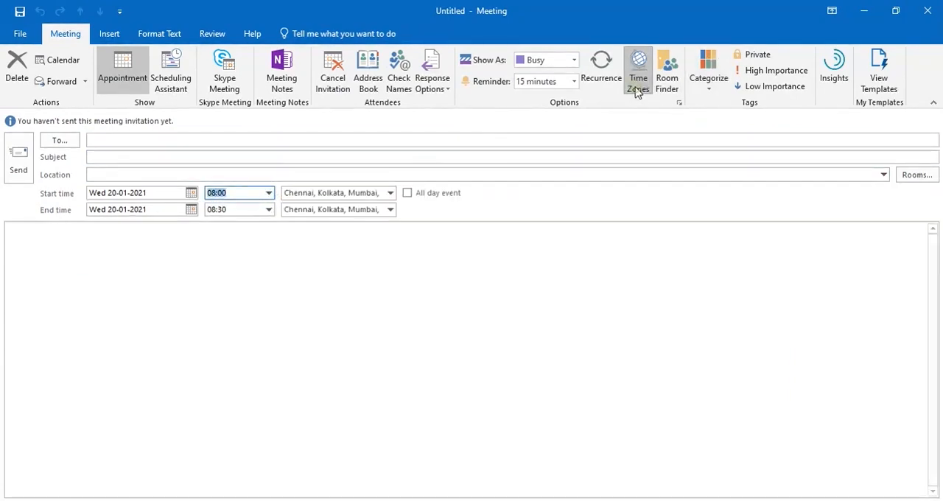
Set the meeting's start time zone to Lord Howe Island and its end time zone to Bougainville Island
click(389, 192)
scroll(432, 275, down, 6)
scroll(433, 337, down, 4)
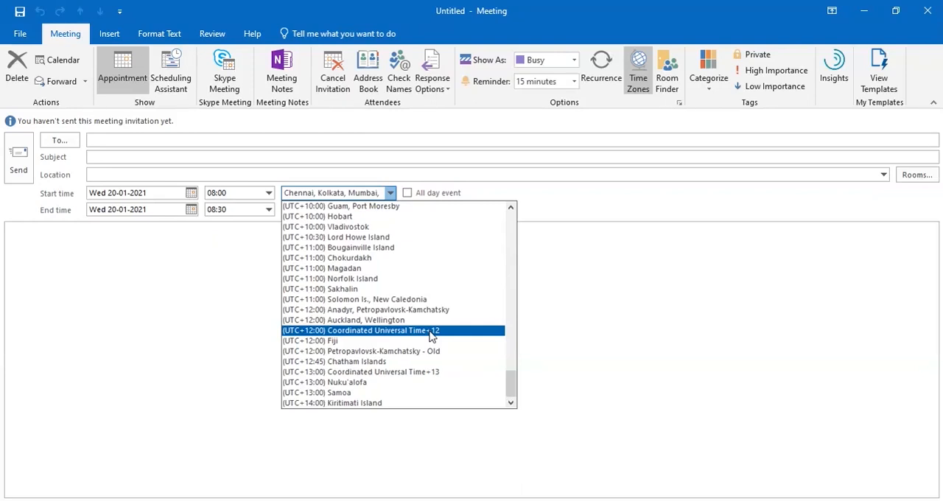
click(354, 269)
click(390, 212)
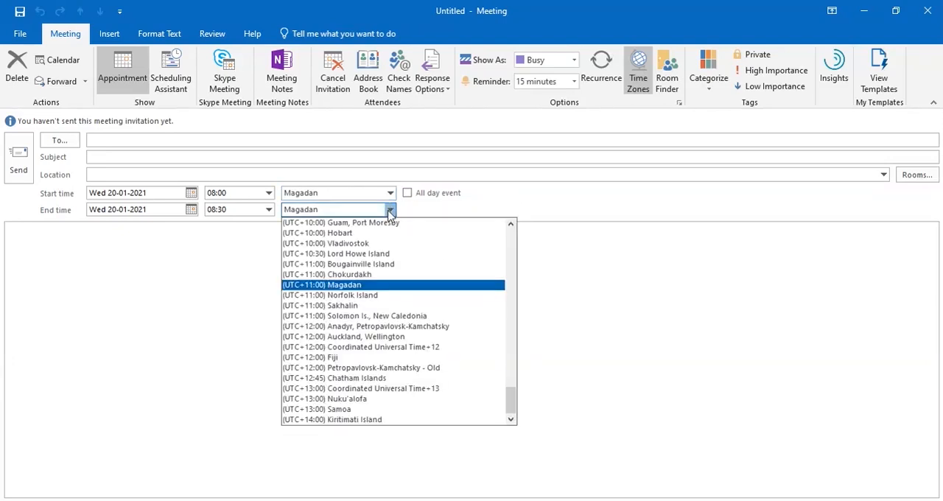
click(346, 263)
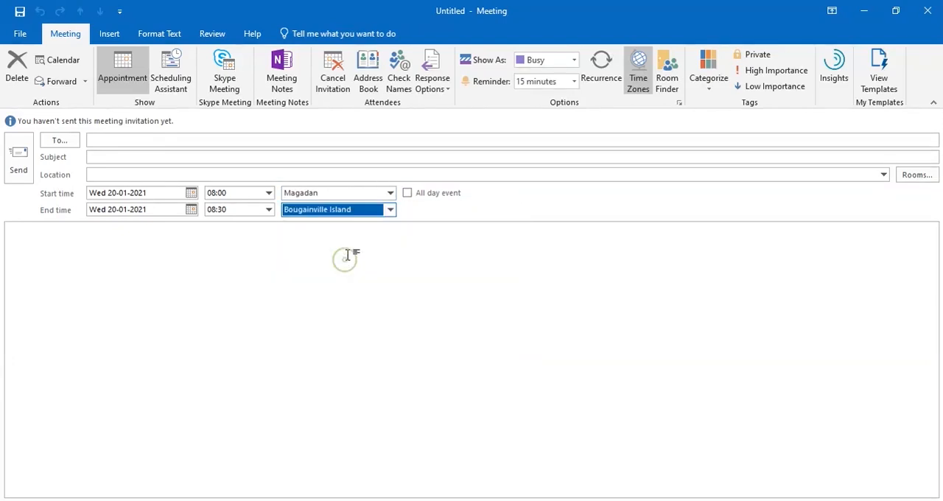
click(390, 193)
click(352, 238)
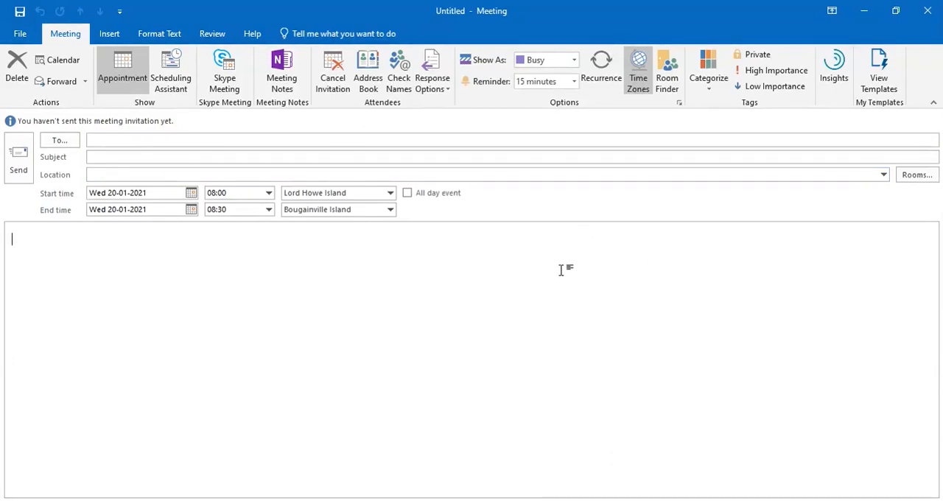
Try the daily, weekly and monthly recurrence patterns for the meeting, and close the recurrence settings without applying them
click(603, 82)
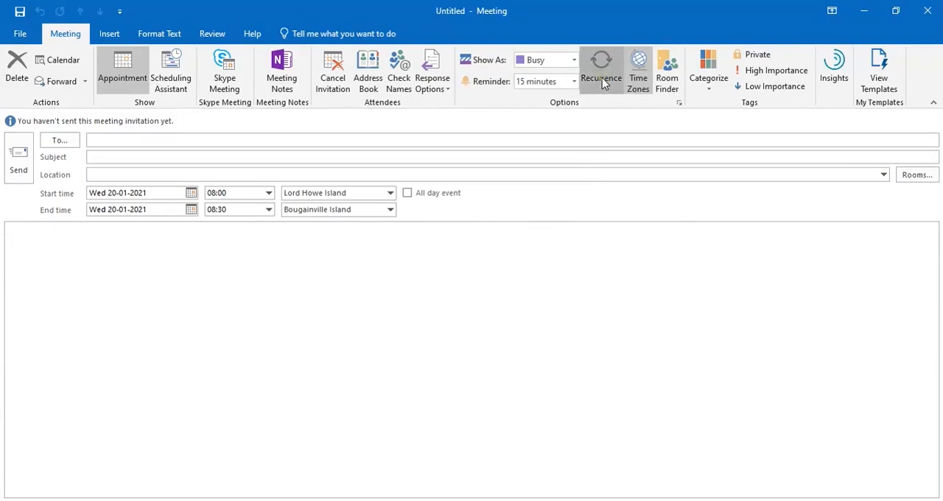
drag(518, 119, 421, 118)
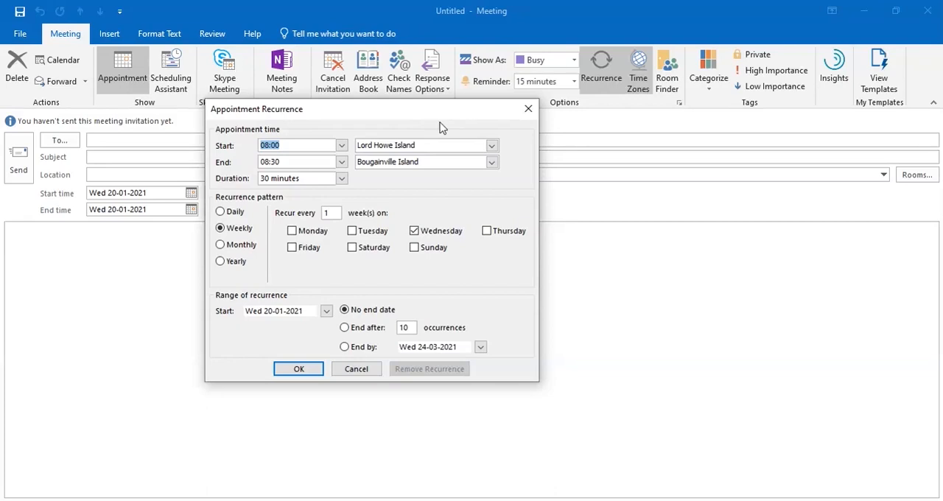
click(221, 213)
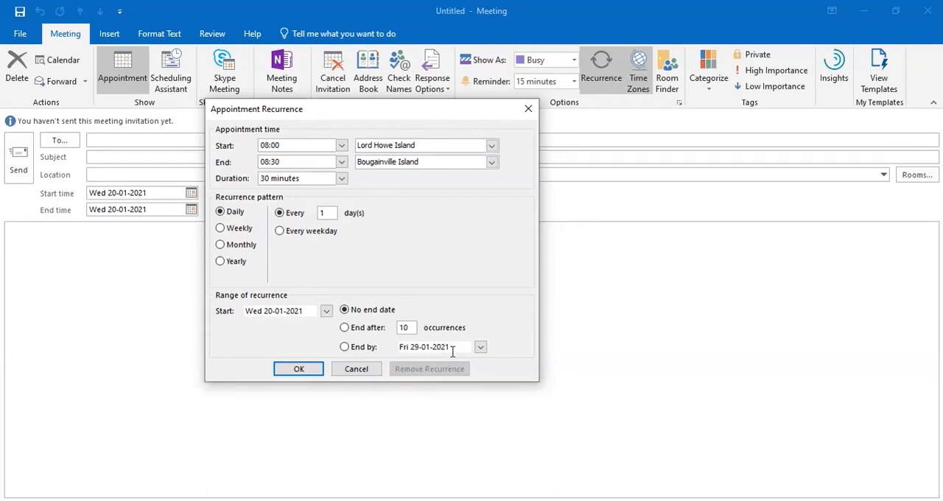
click(230, 229)
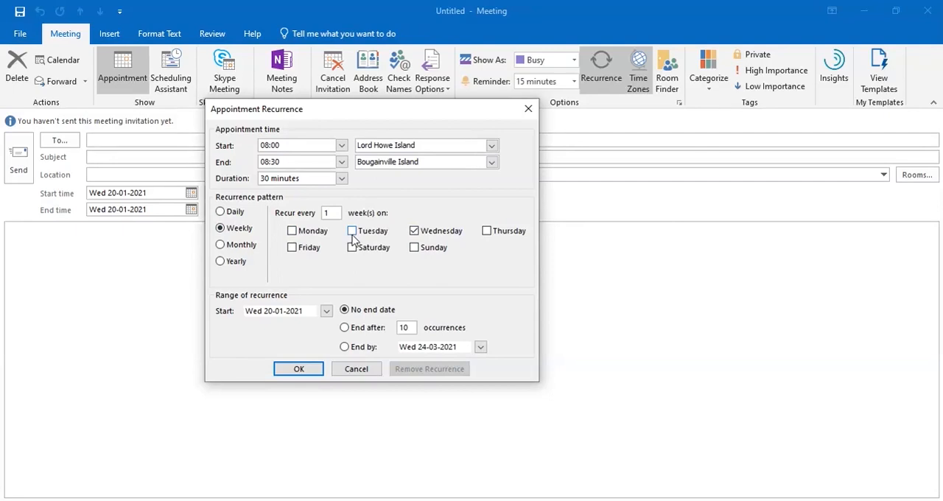
click(249, 249)
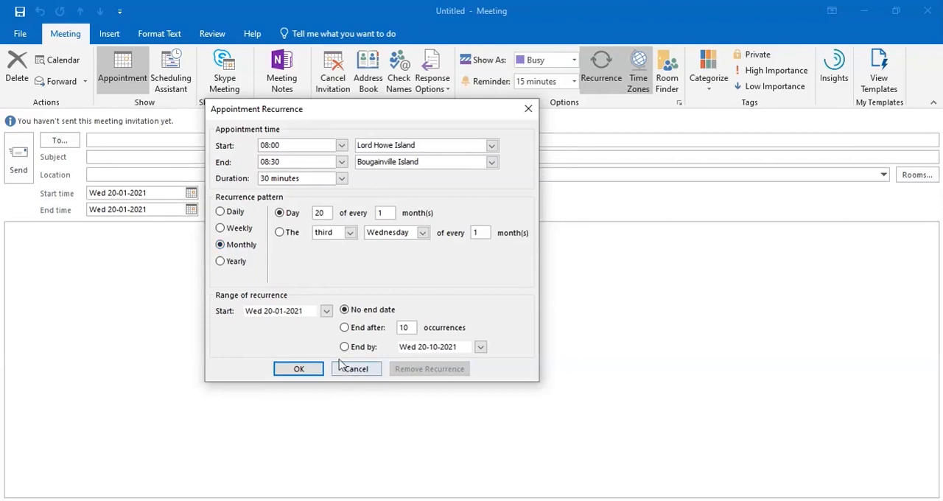
click(240, 229)
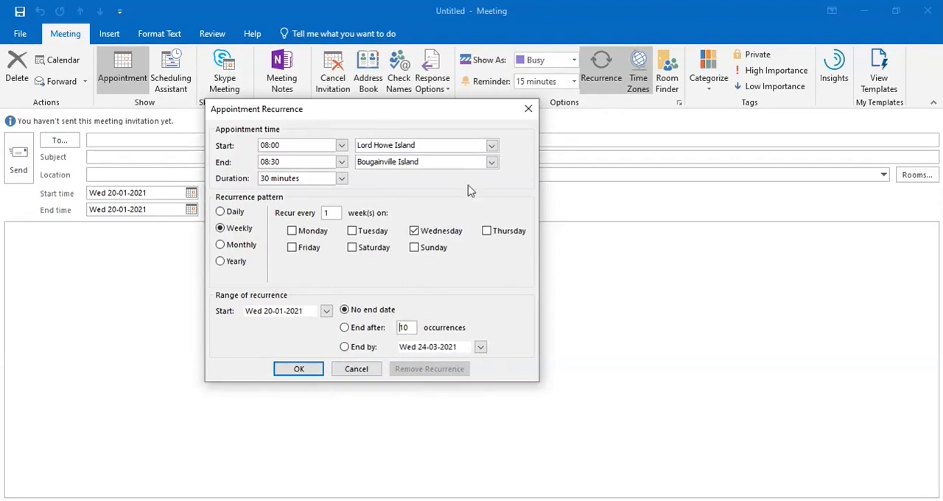
click(528, 110)
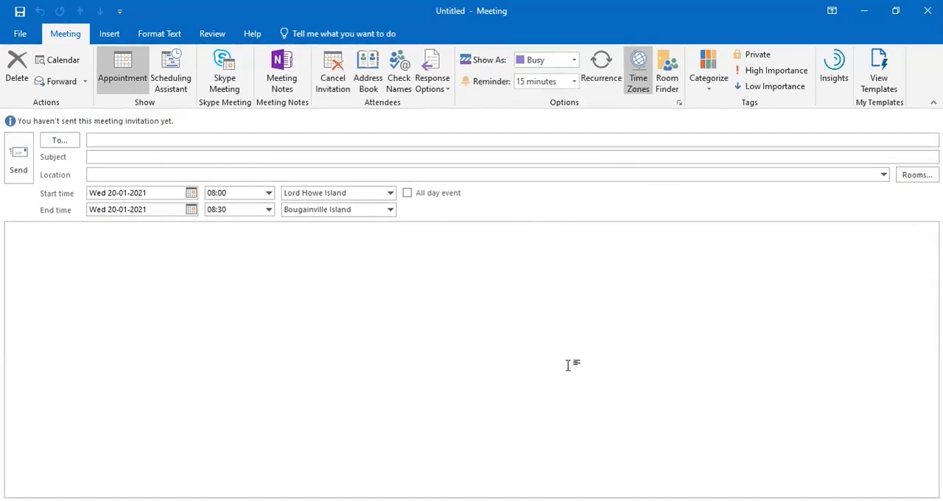
Examine the meeting's response options, Show As statuses and reminder times without changing them
click(433, 82)
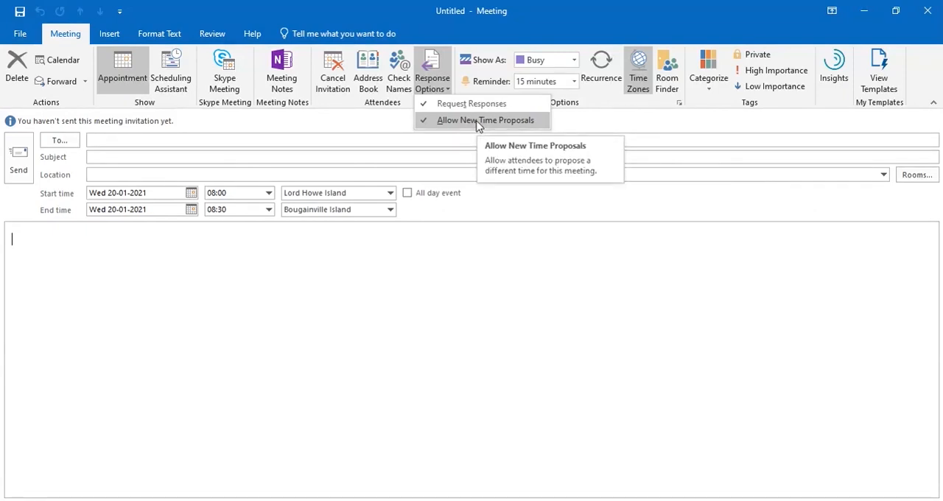
click(558, 250)
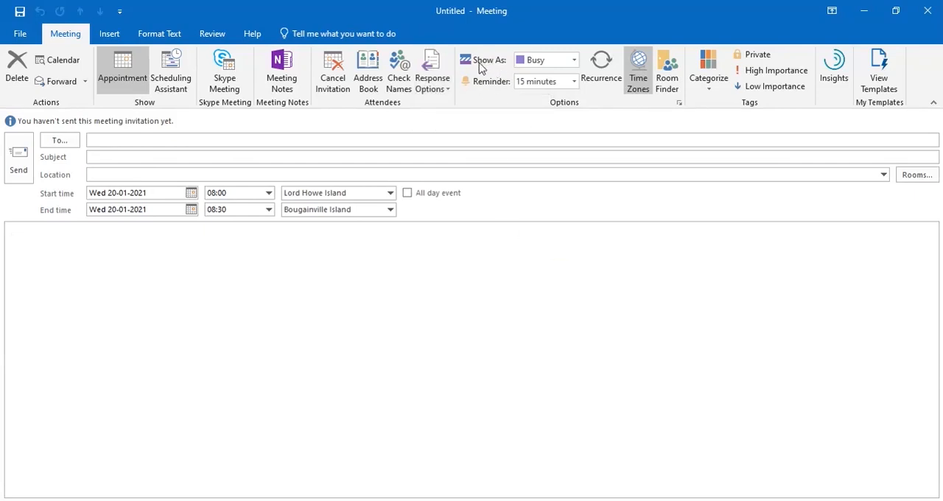
click(574, 62)
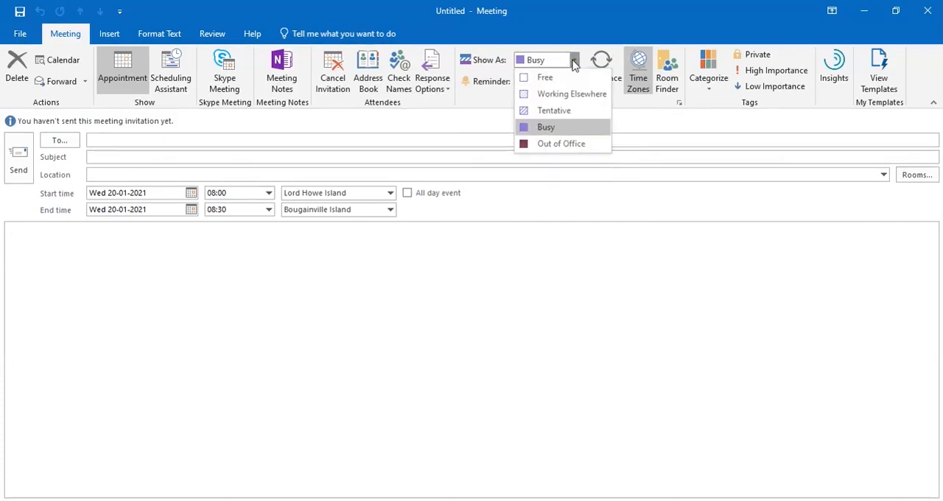
click(619, 237)
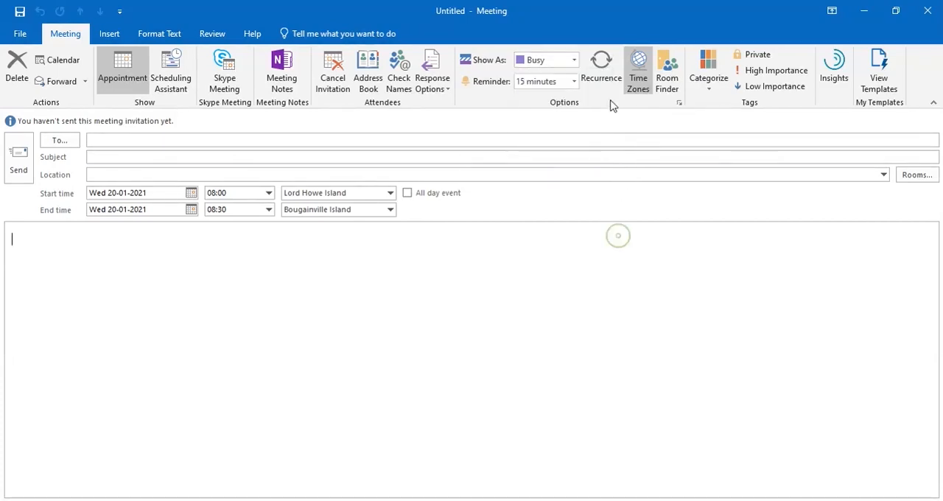
click(573, 83)
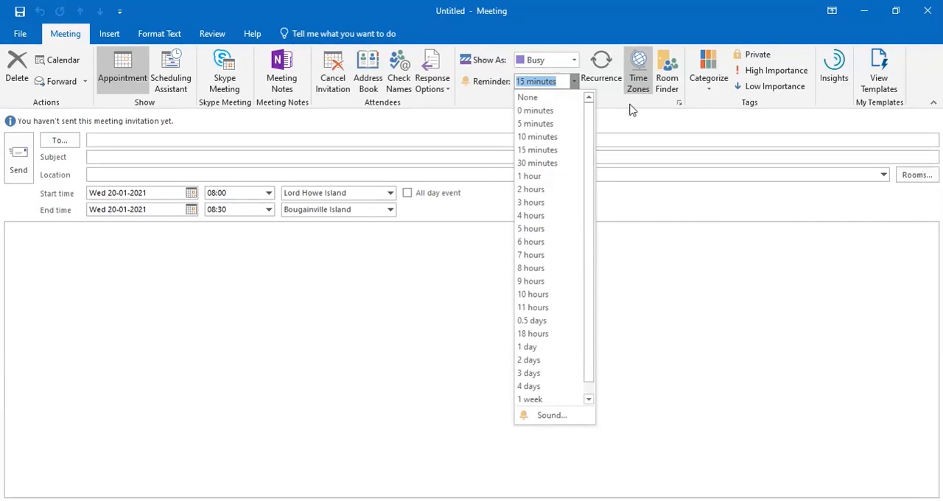
click(719, 253)
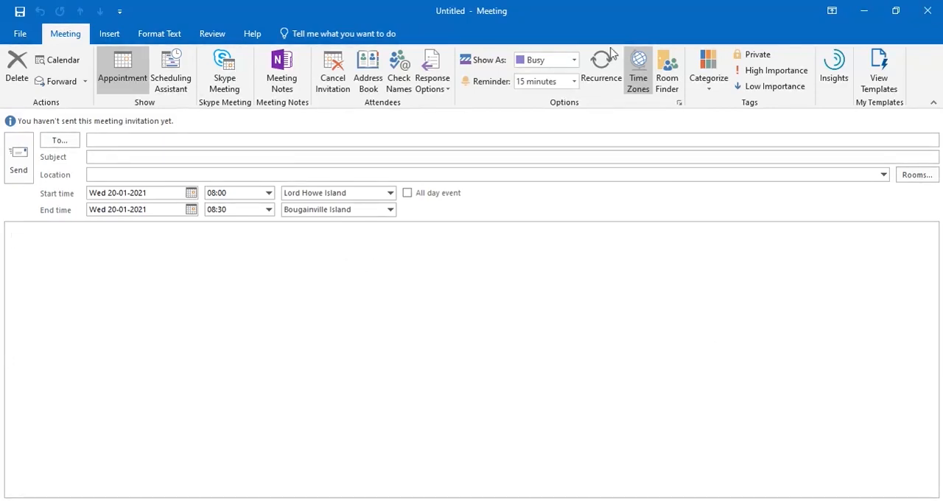
Discard the untitled meeting without saving, and view the contacts before returning to the inbox
click(933, 13)
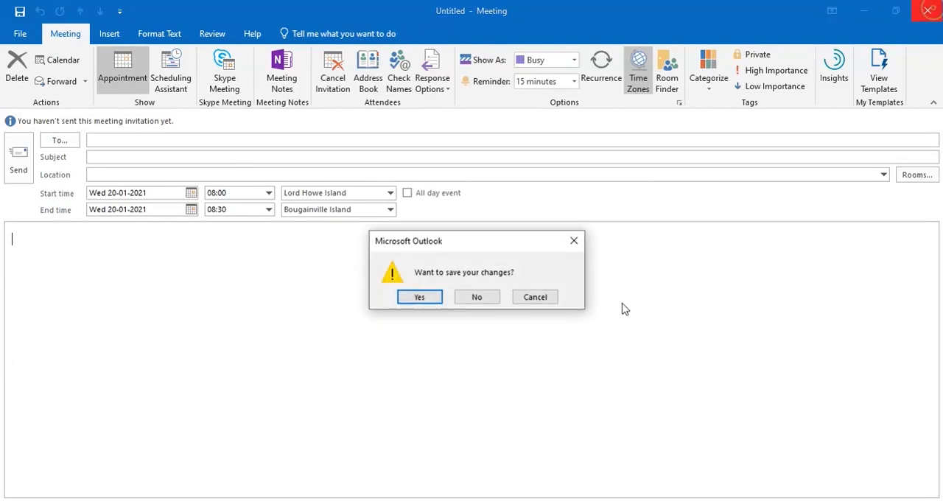
click(479, 297)
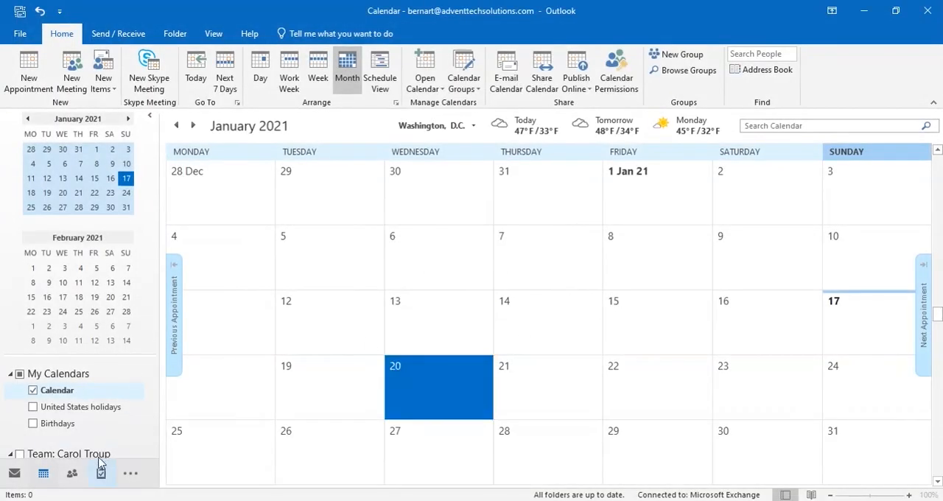
click(72, 475)
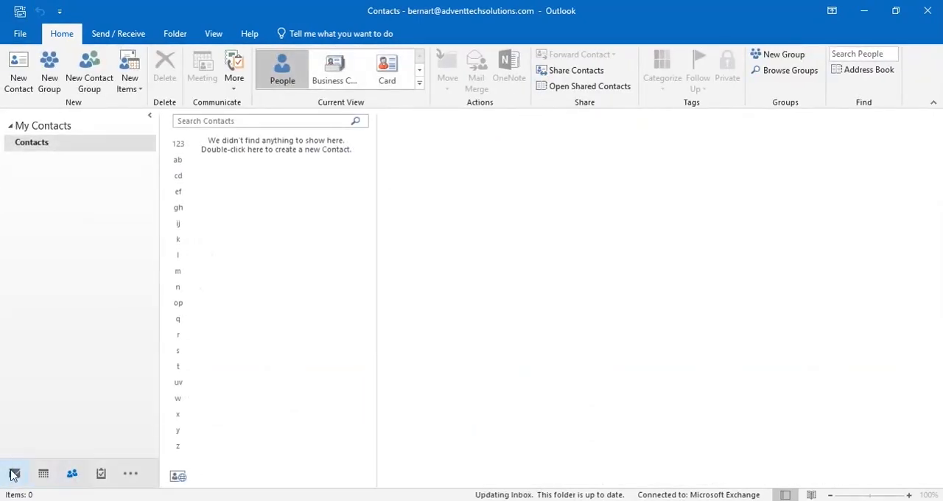
click(7, 468)
Open the topmost Google Cloud Newsletter message in the inbox, decline viewing it in a browser, and read through its contents
scroll(280, 317, down, 5)
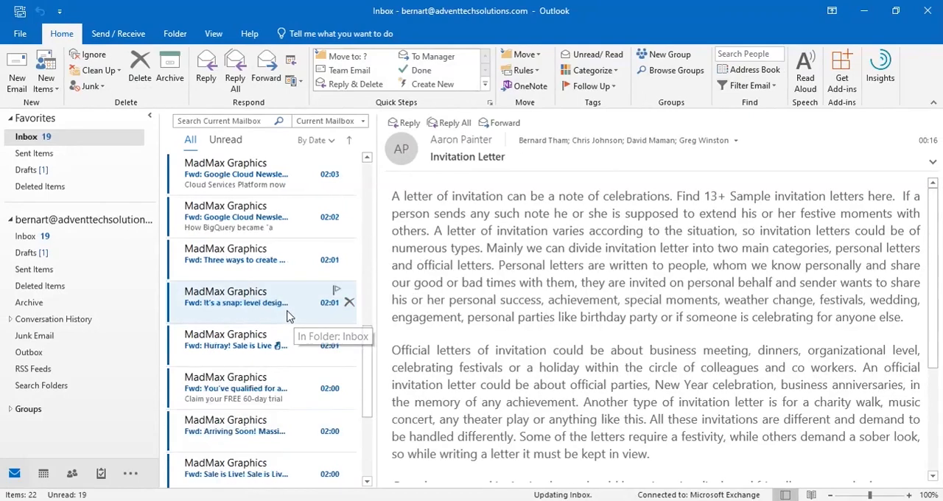
scroll(295, 309, up, 3)
click(251, 180)
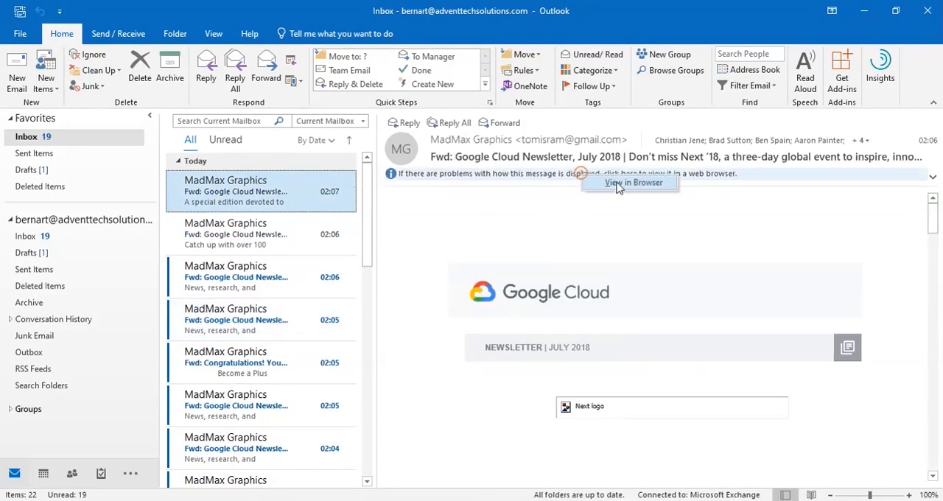
click(617, 185)
click(497, 299)
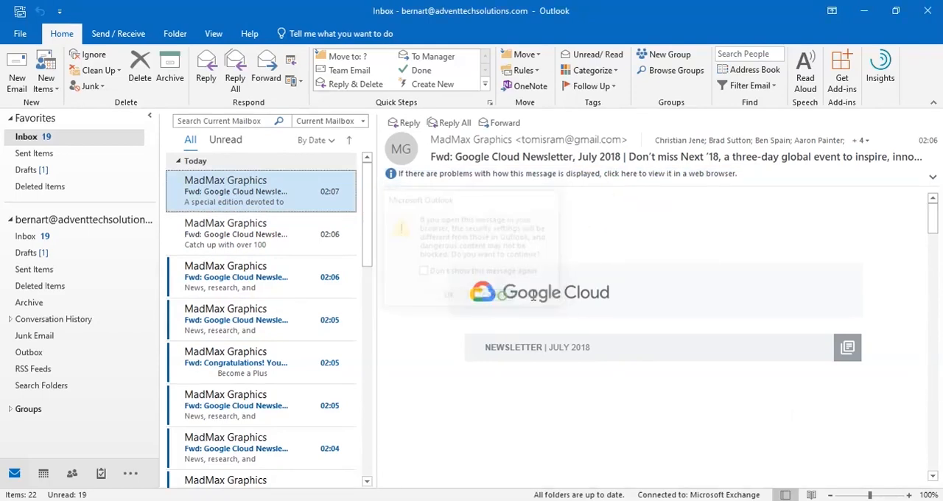
scroll(611, 277, down, 15)
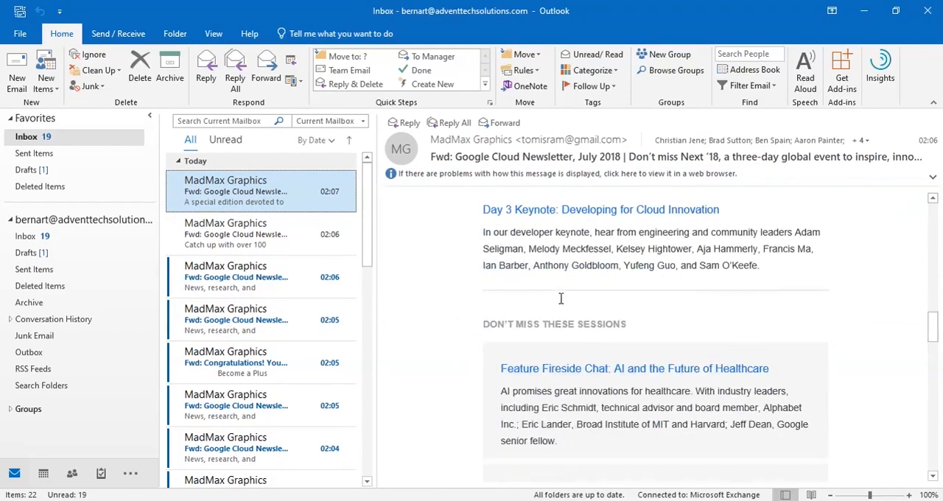
scroll(560, 299, down, 5)
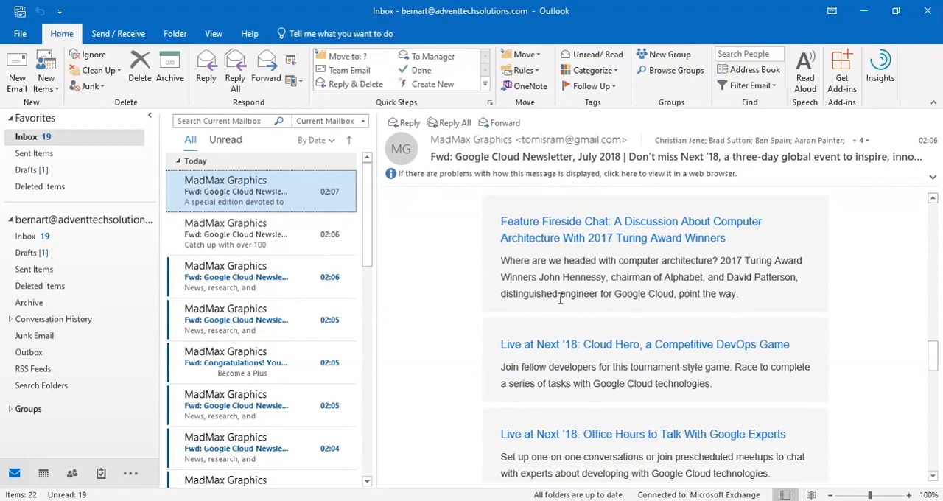
scroll(560, 296, down, 8)
scroll(564, 294, up, 14)
scroll(564, 295, up, 16)
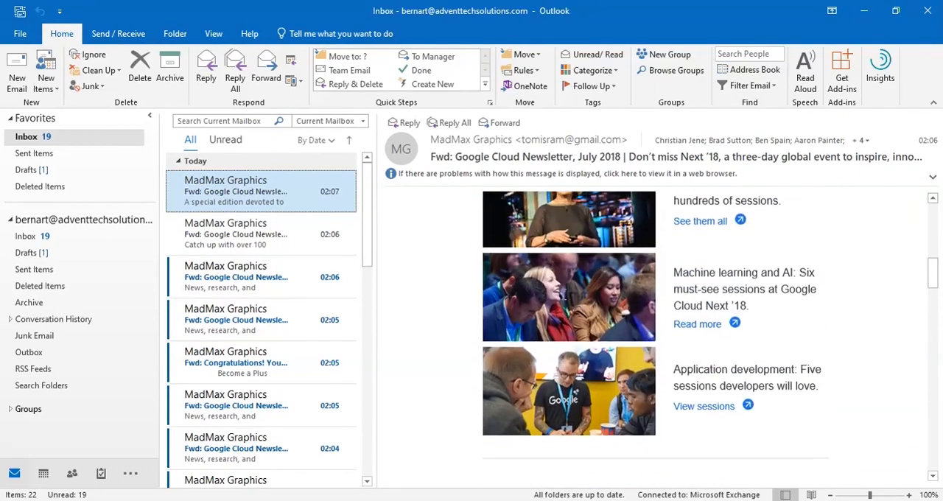
Examine the account settings options, the offline address book download and the add-account form, closing each without making changes
click(18, 34)
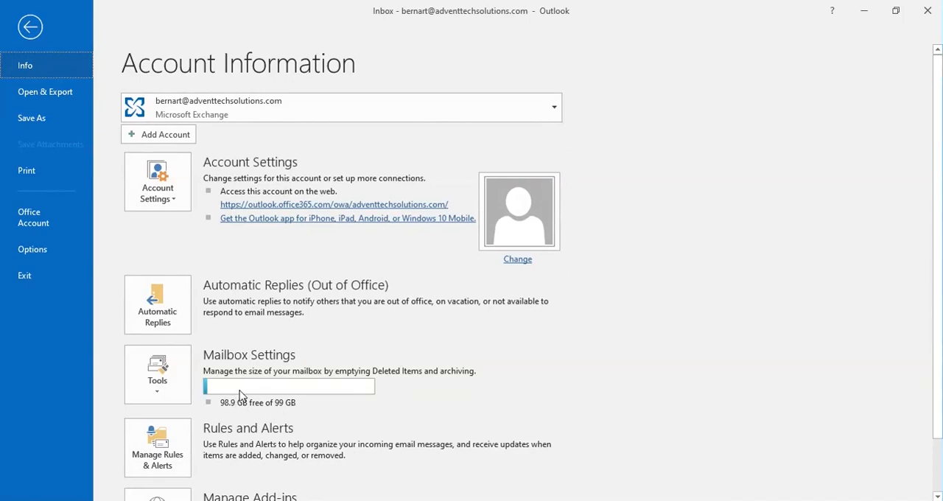
click(176, 200)
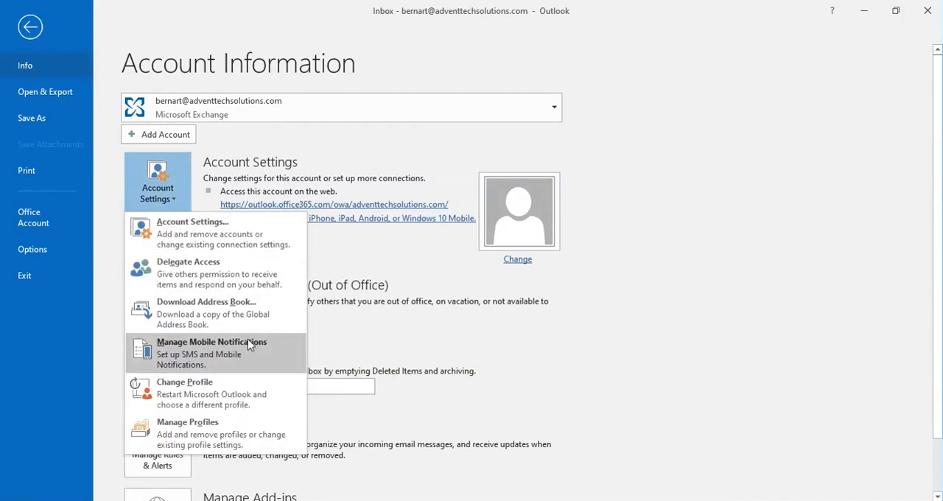
click(218, 314)
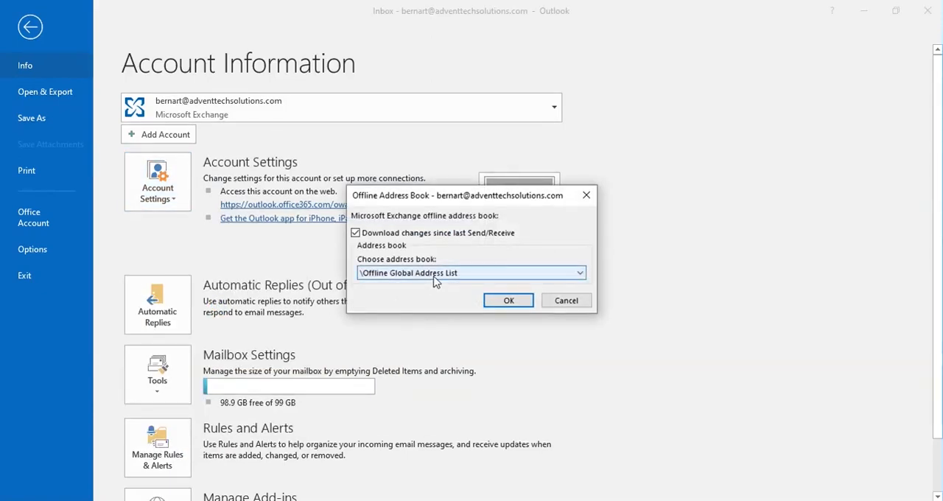
click(571, 301)
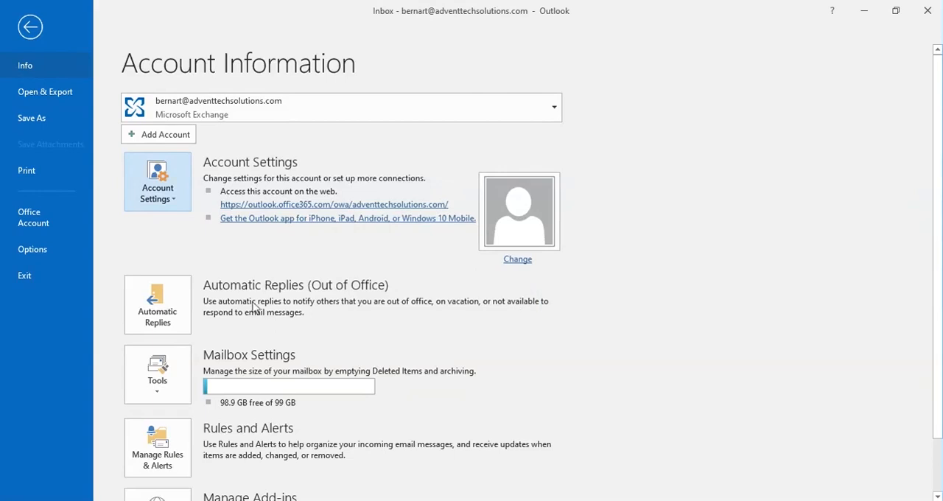
scroll(462, 350, down, 1)
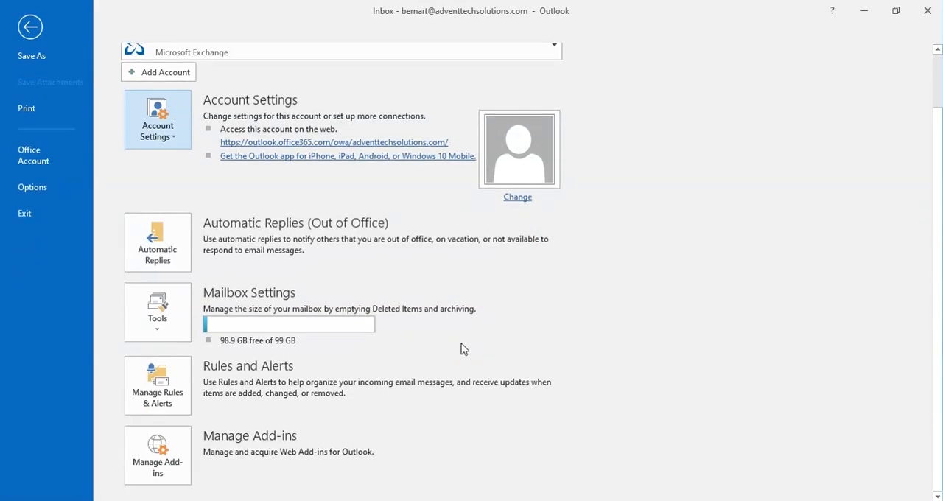
scroll(462, 349, up, 1)
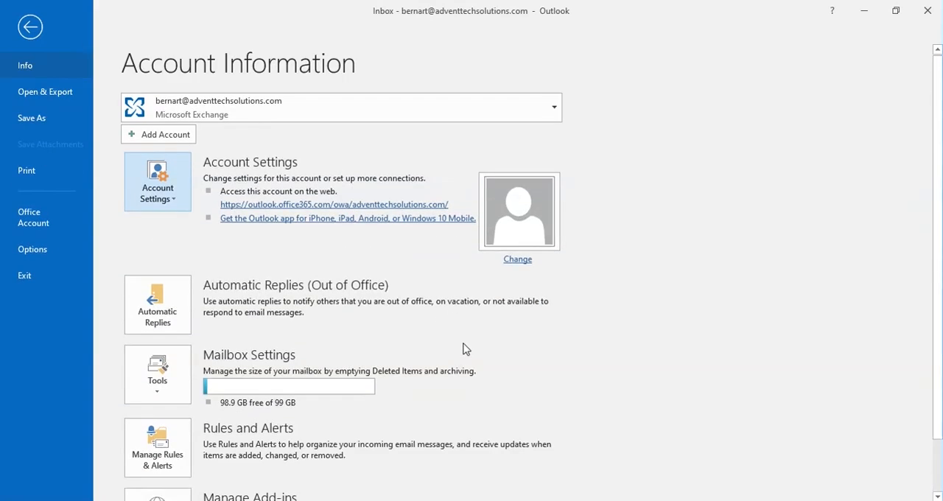
click(166, 137)
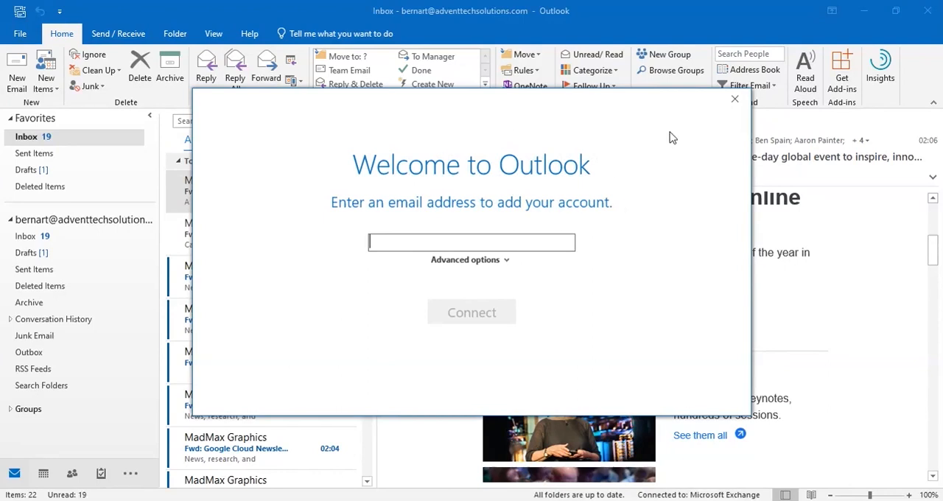
click(735, 100)
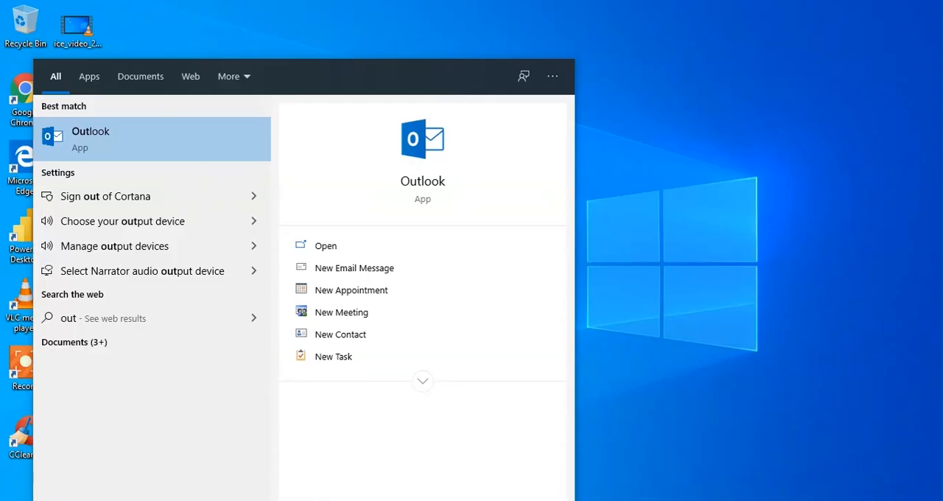
Launch Outlook, try to remove the existing email account from the account settings, and close the settings
key(Return)
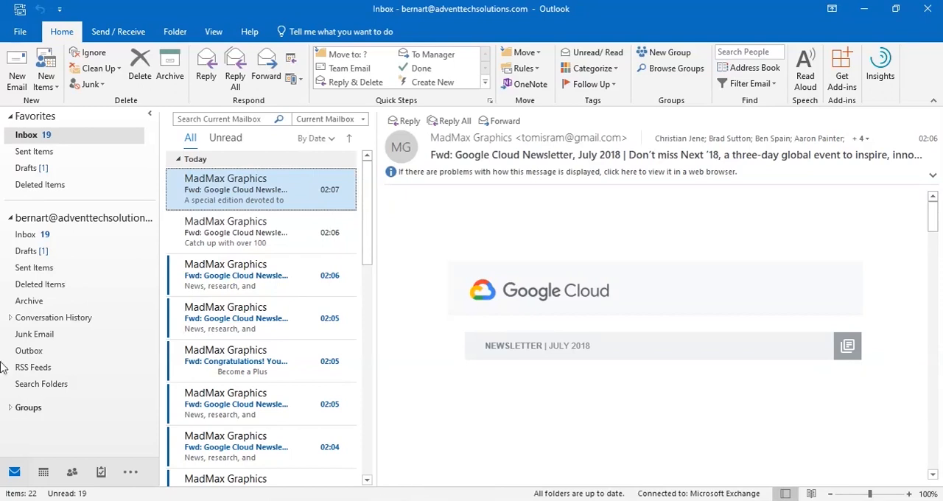
click(16, 33)
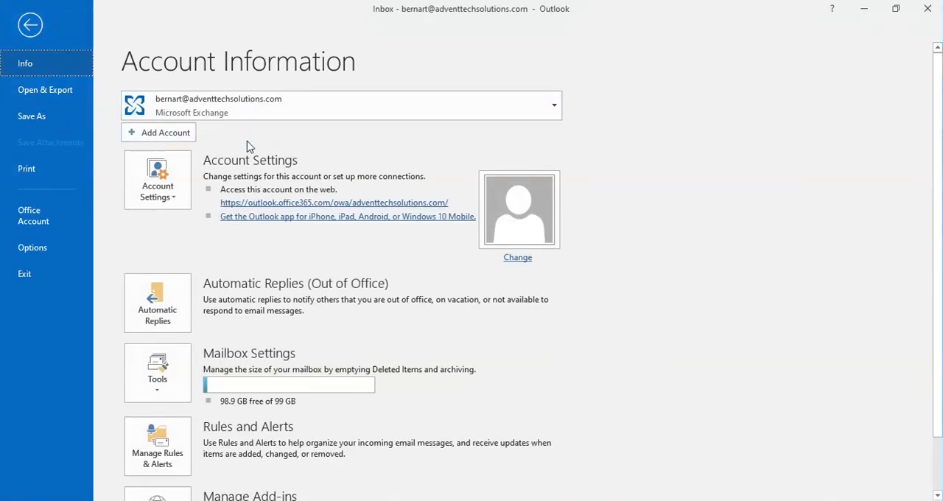
click(179, 205)
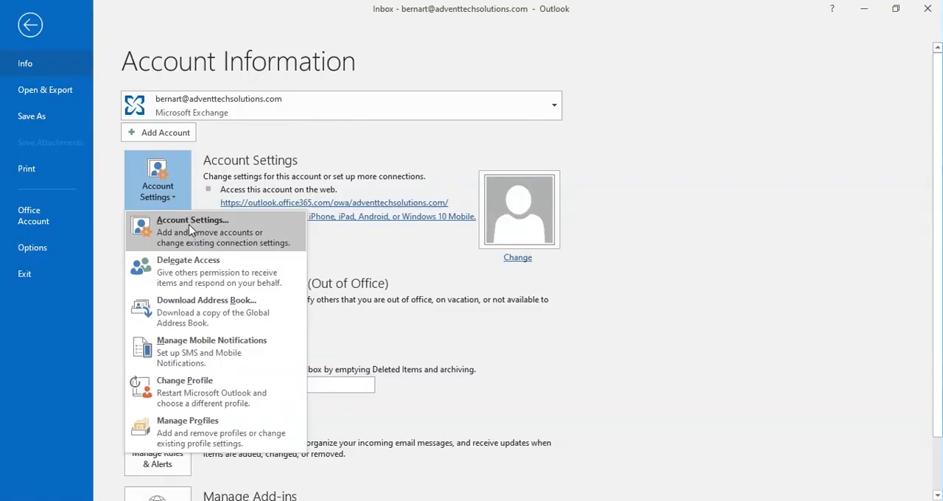
click(185, 222)
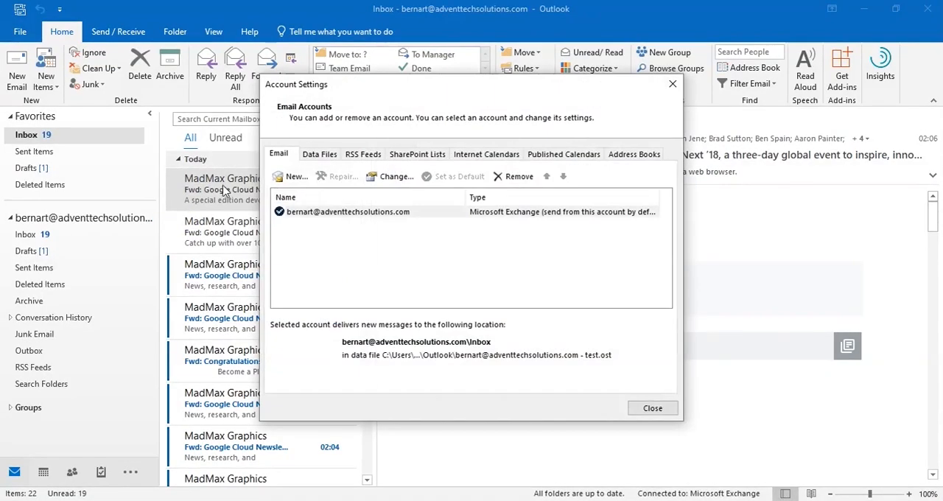
click(317, 212)
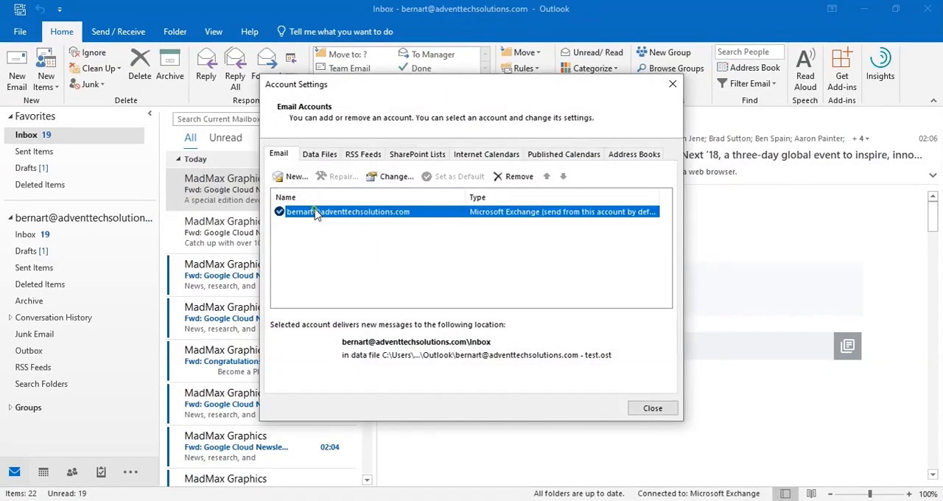
click(516, 176)
click(578, 323)
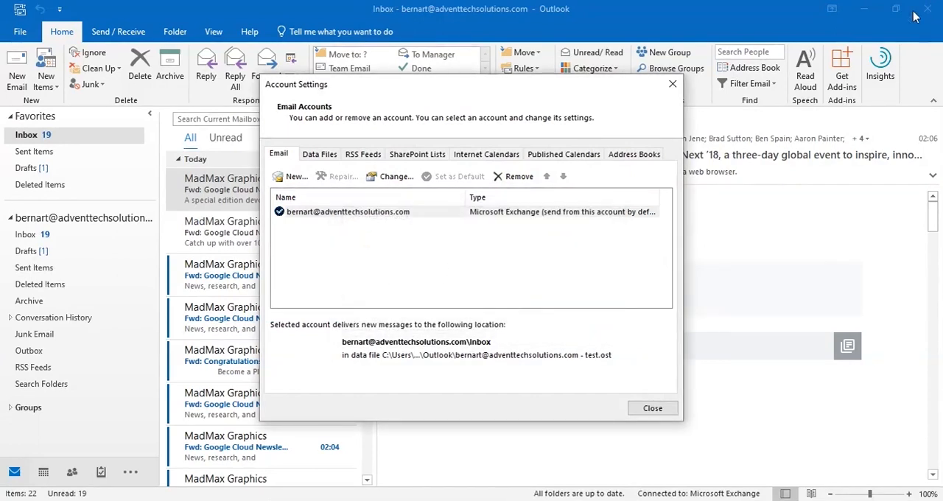
click(670, 87)
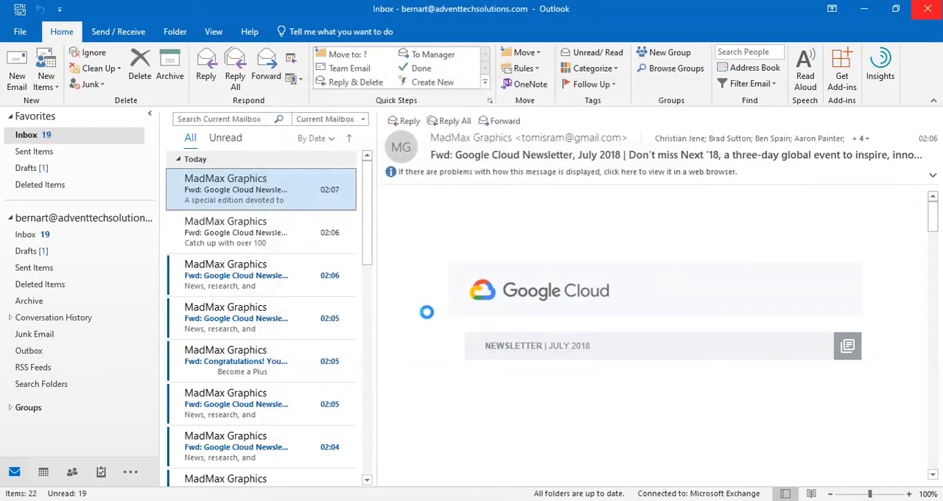
Switch to Control Panel and show the mail profiles set up for Microsoft Outlook
key(super+s)
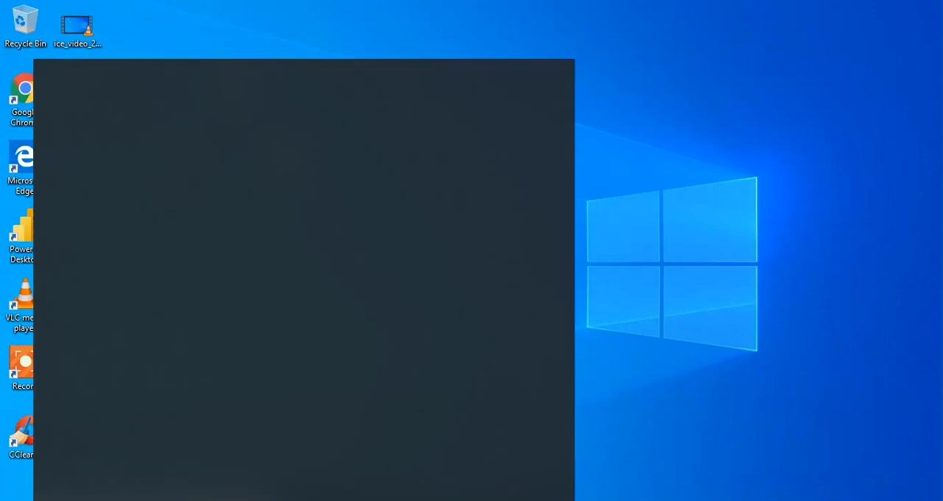
text(cont)
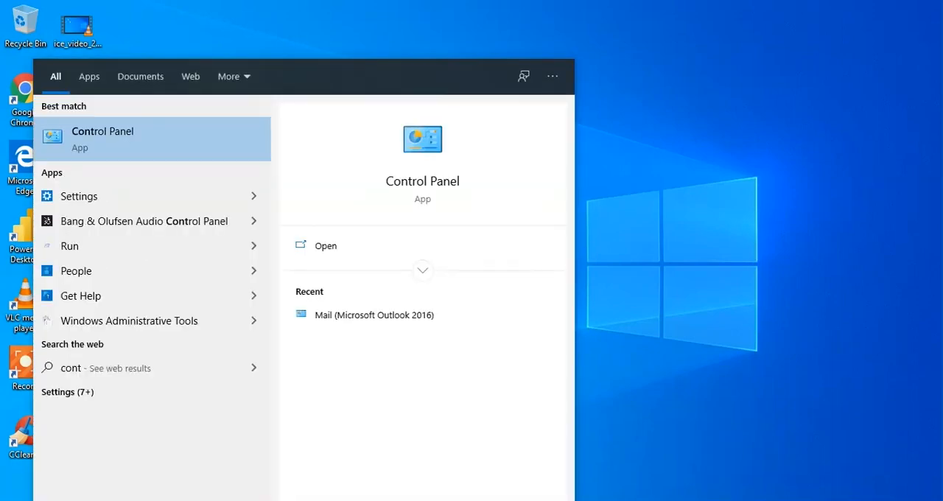
key(Return)
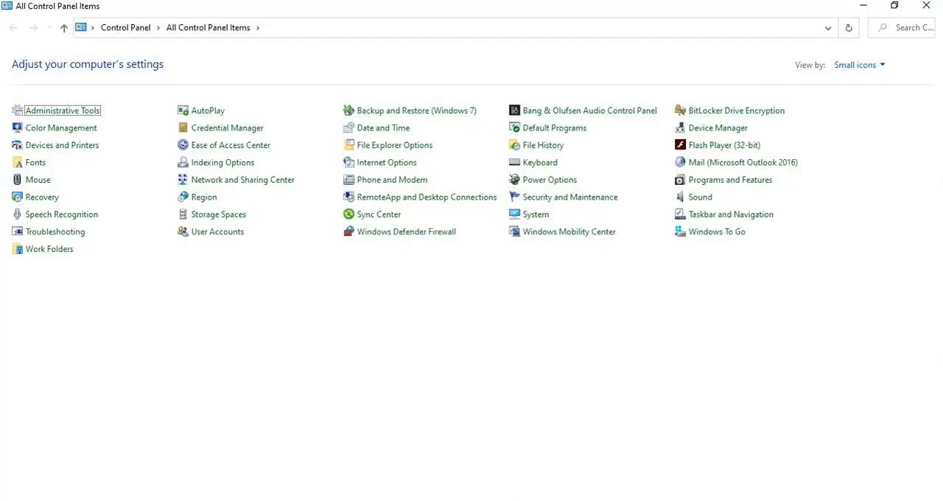
click(708, 163)
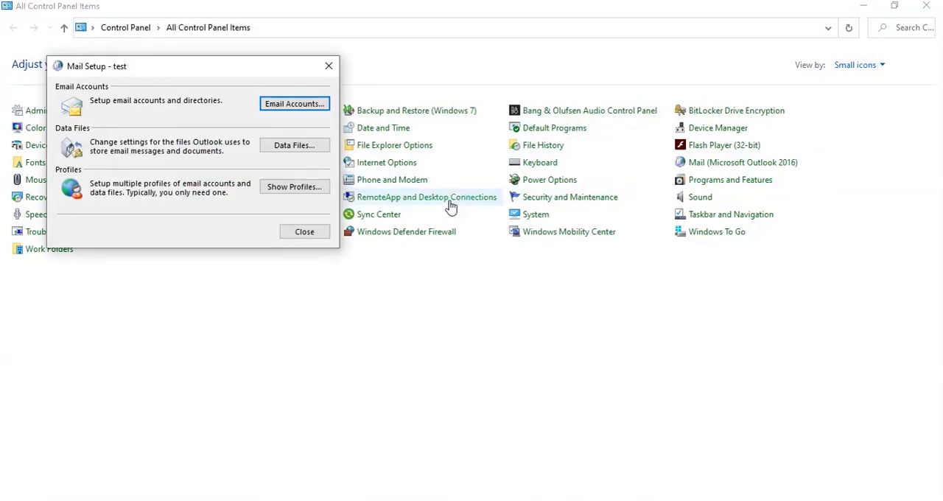
click(322, 188)
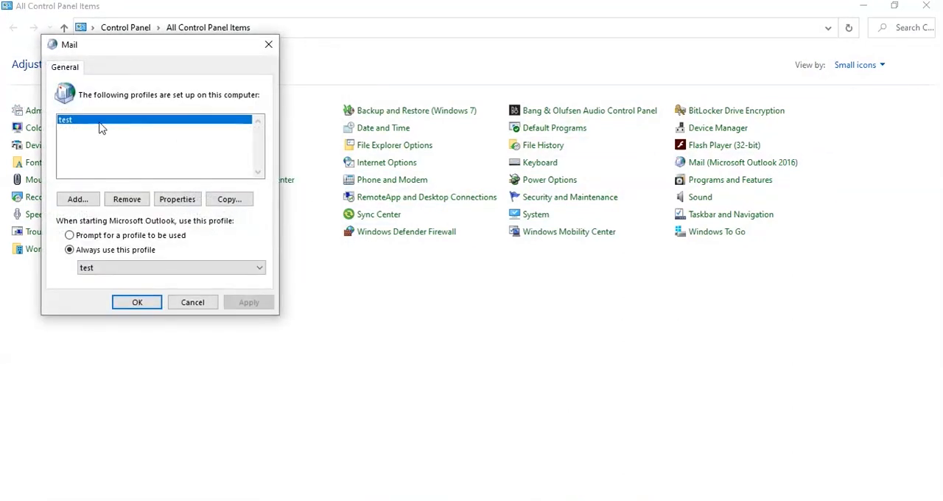
Remove the test mail profile along with its offline cached content, accept the mail settings and close Control Panel
click(127, 198)
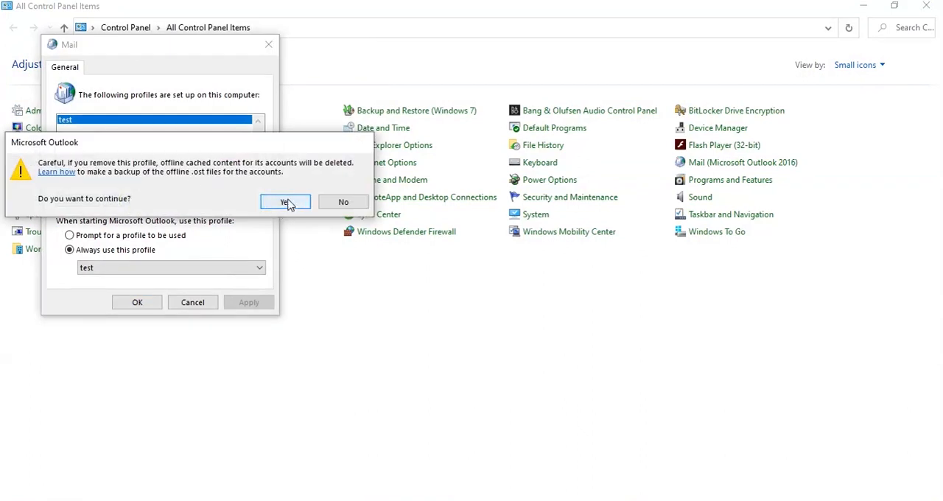
click(287, 205)
click(258, 305)
click(137, 304)
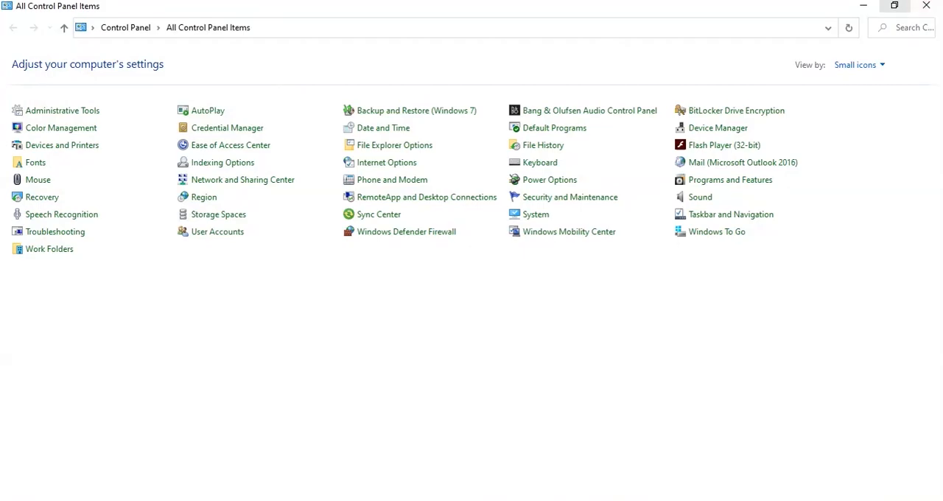
click(926, 5)
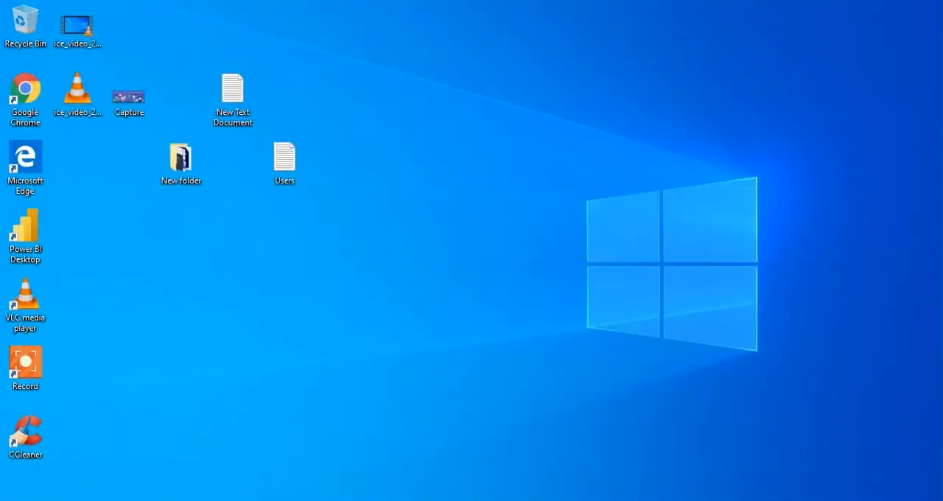
Launch Outlook and create a new mail profile named test
key(super+s)
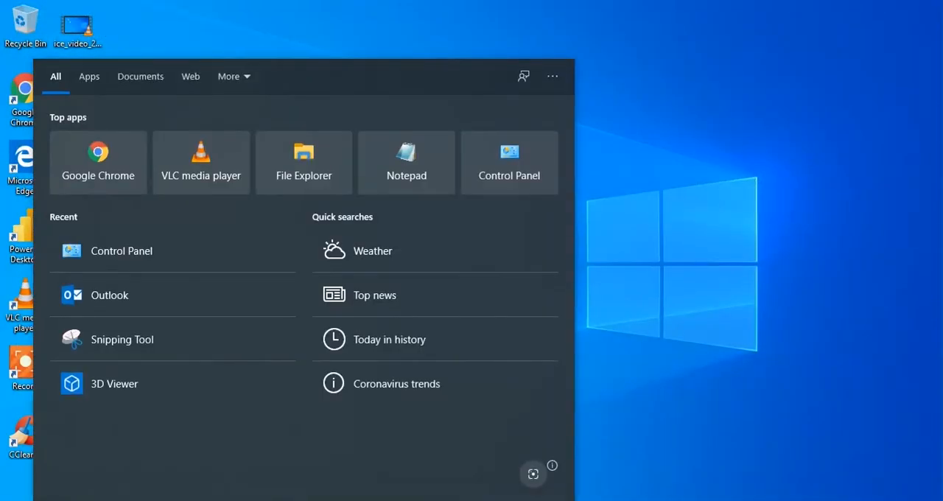
text(out)
key(Return)
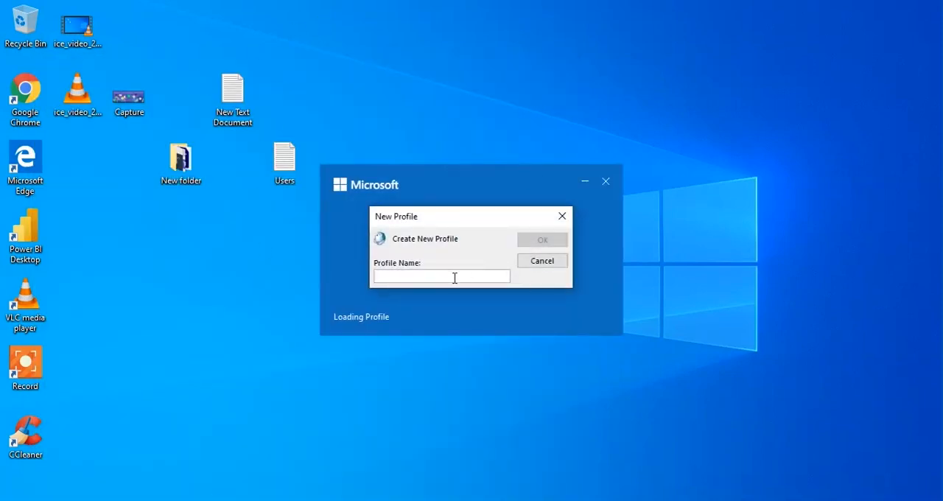
text(te)
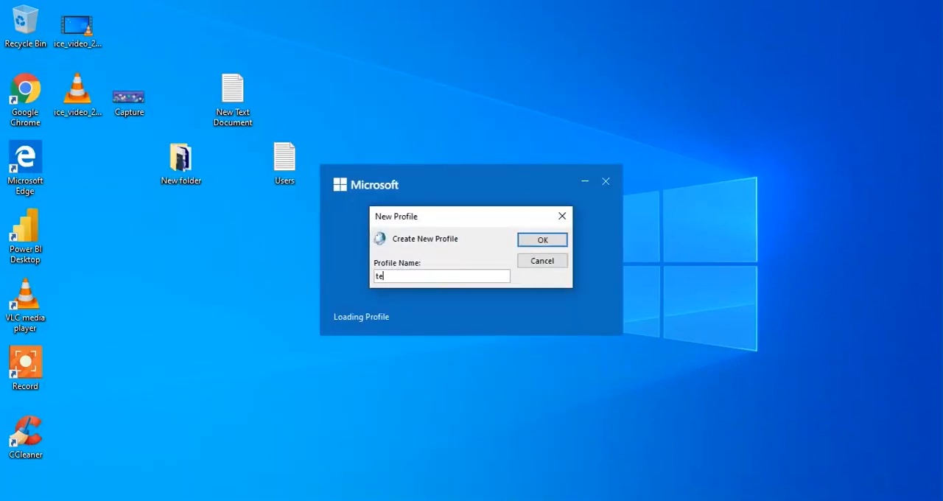
text(st)
click(543, 243)
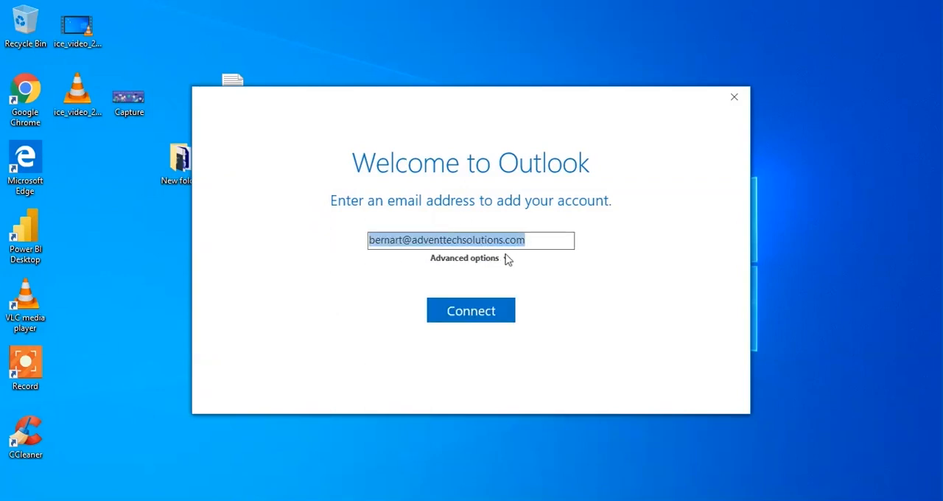
Enable manual account setup for the prefilled email address and start connecting the account
click(546, 240)
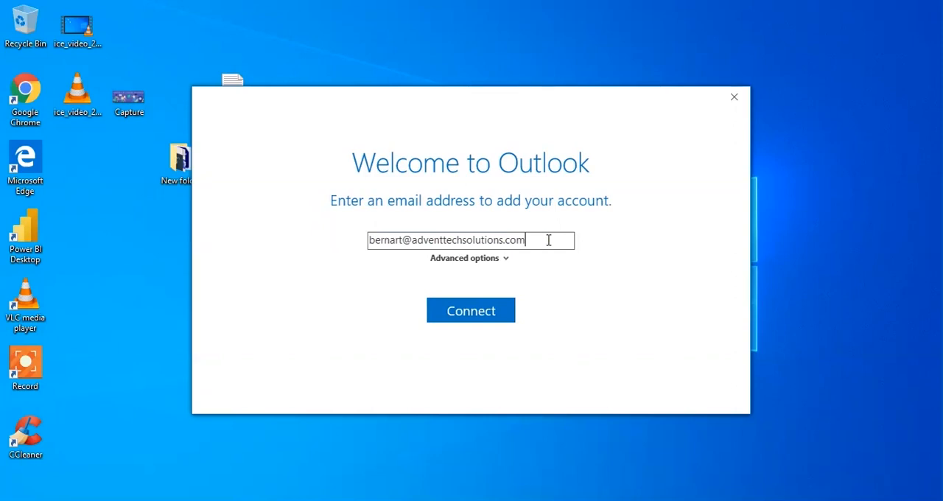
click(505, 260)
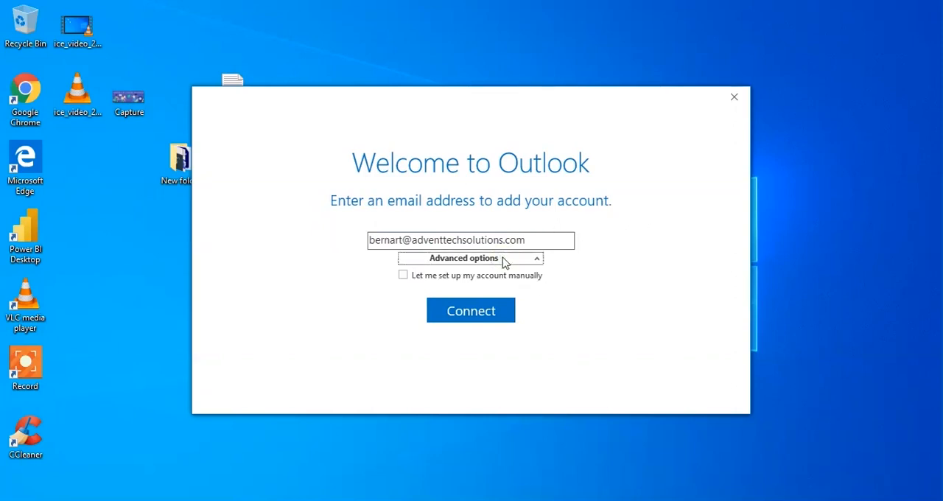
click(404, 275)
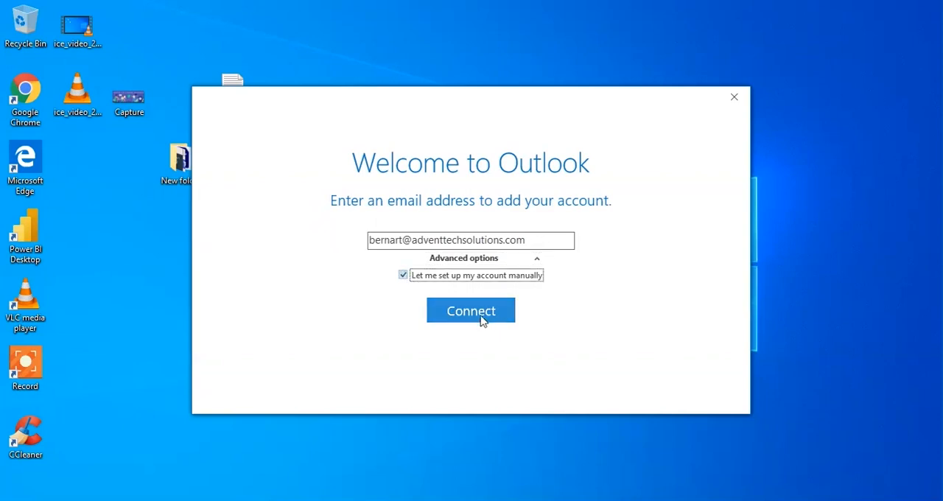
click(486, 315)
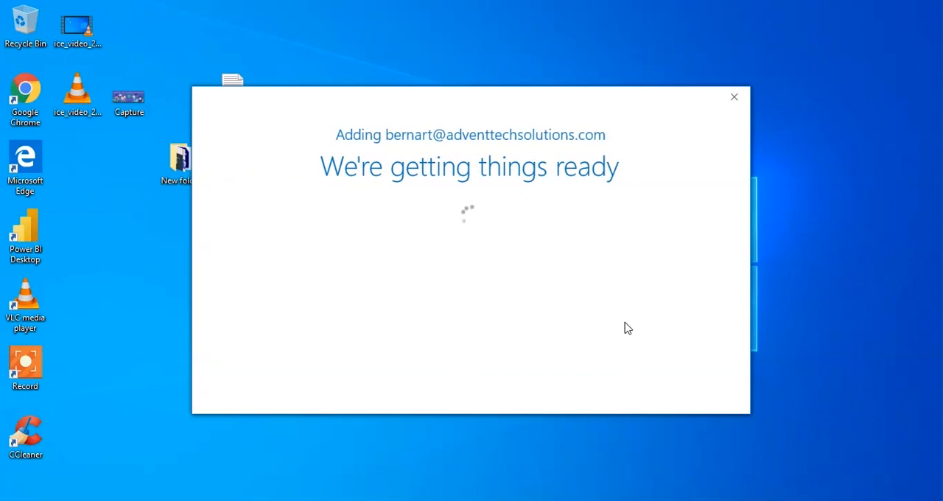
Choose Office 365 as the account type and finish the account setup without setting up Outlook Mobile
drag(501, 107, 391, 48)
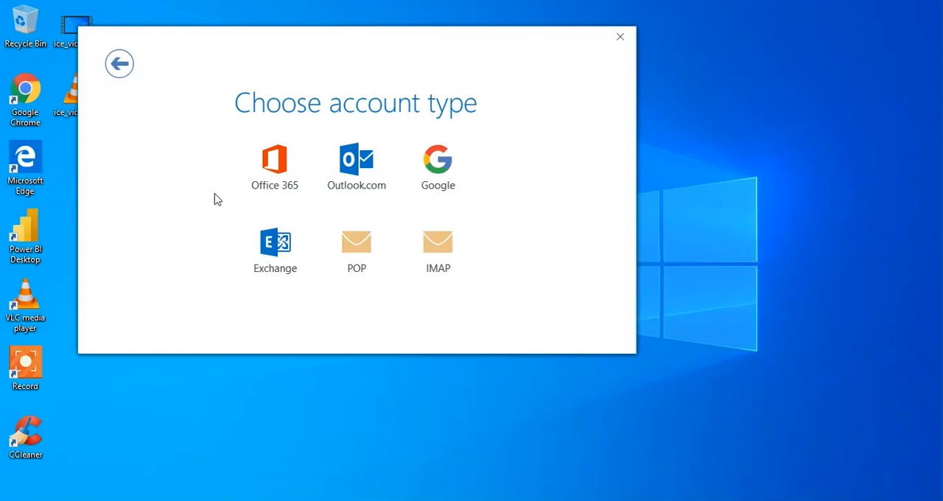
click(277, 178)
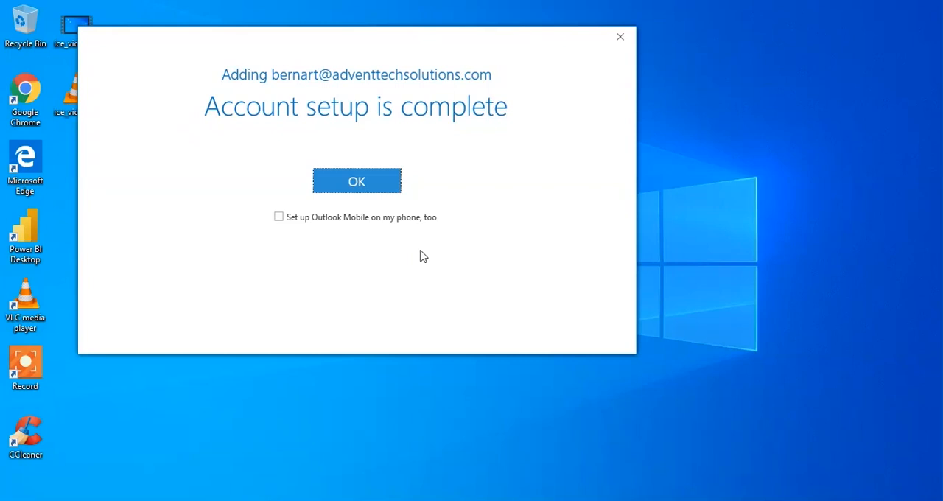
click(358, 184)
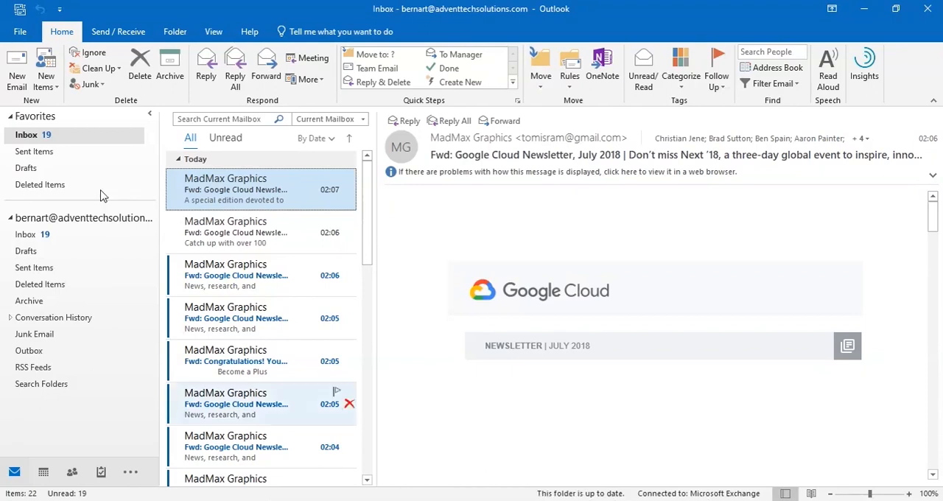
click(14, 32)
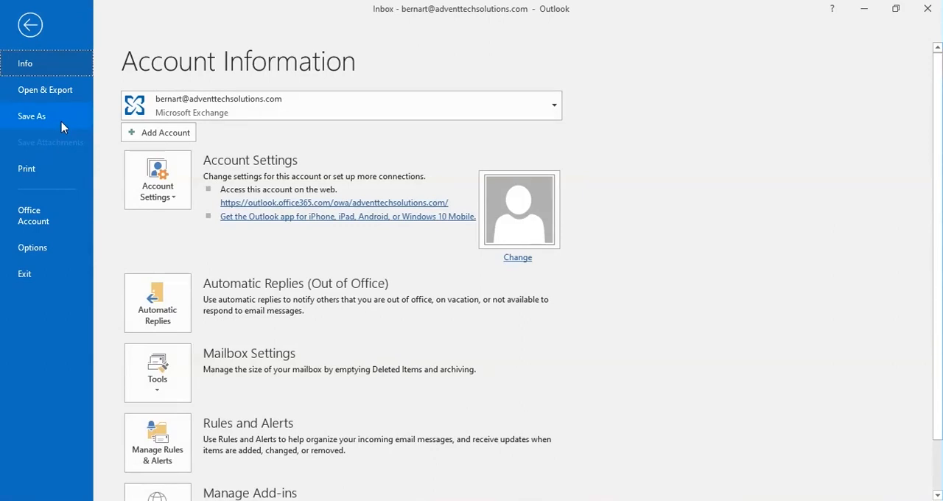
click(30, 26)
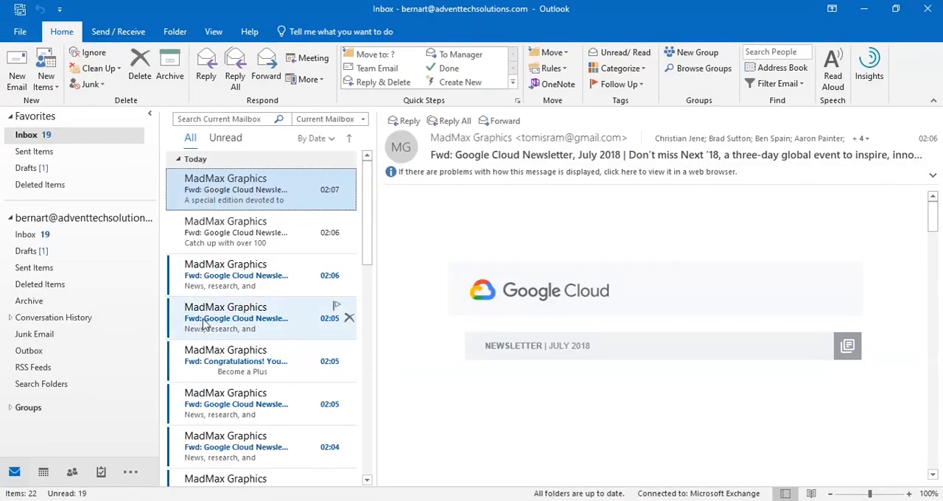
scroll(263, 308, down, 1)
scroll(263, 308, down, 5)
scroll(275, 298, up, 10)
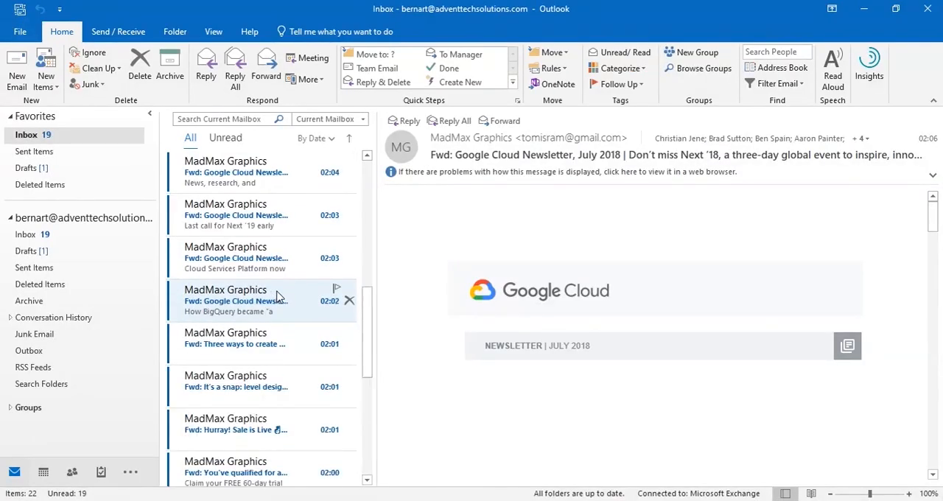
Open the server settings of the Microsoft Exchange email account from the account settings
click(20, 30)
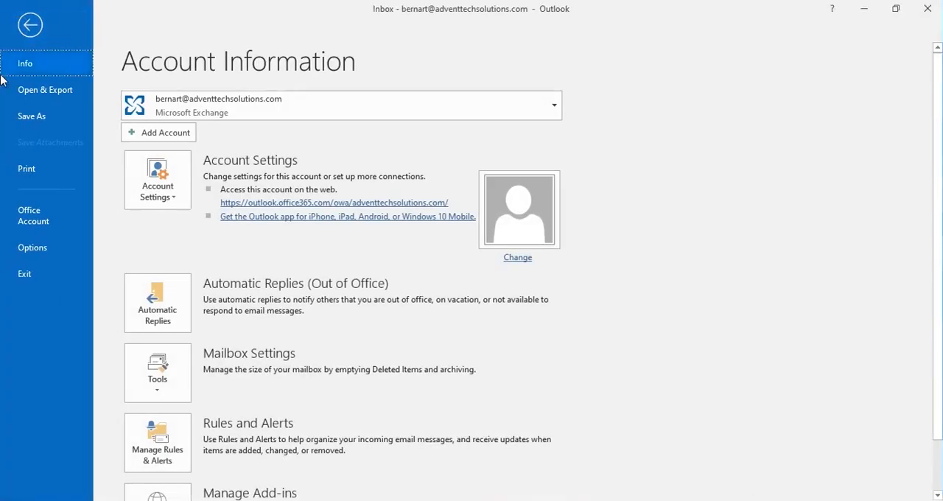
click(175, 199)
click(186, 221)
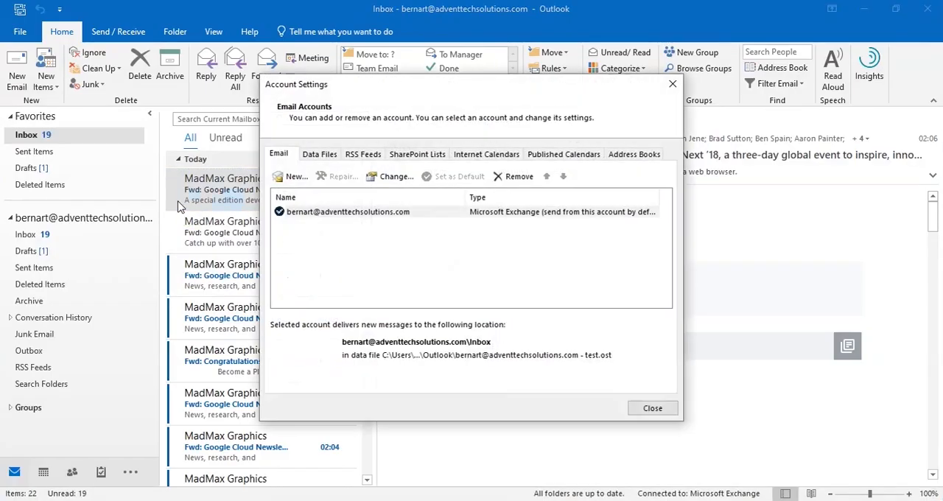
click(304, 212)
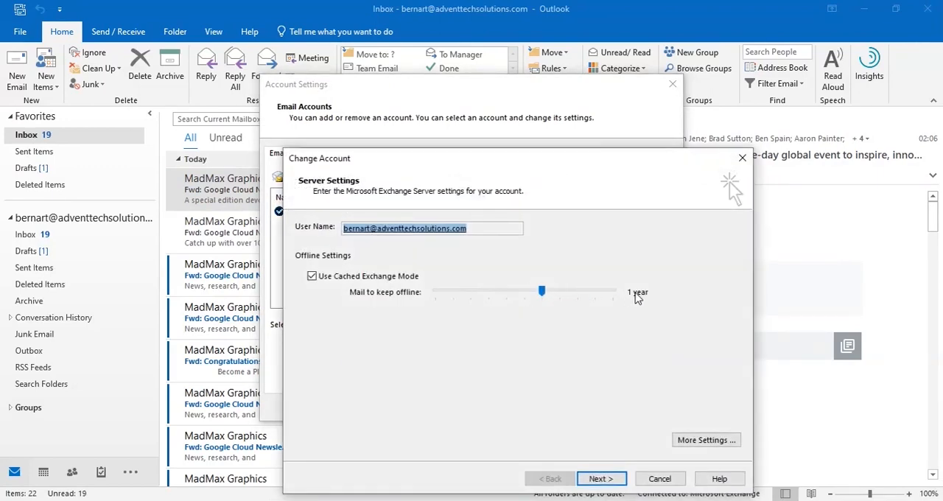
Set the Exchange account's mail to keep offline to All, finish the account change and close the account settings
drag(542, 292, 574, 295)
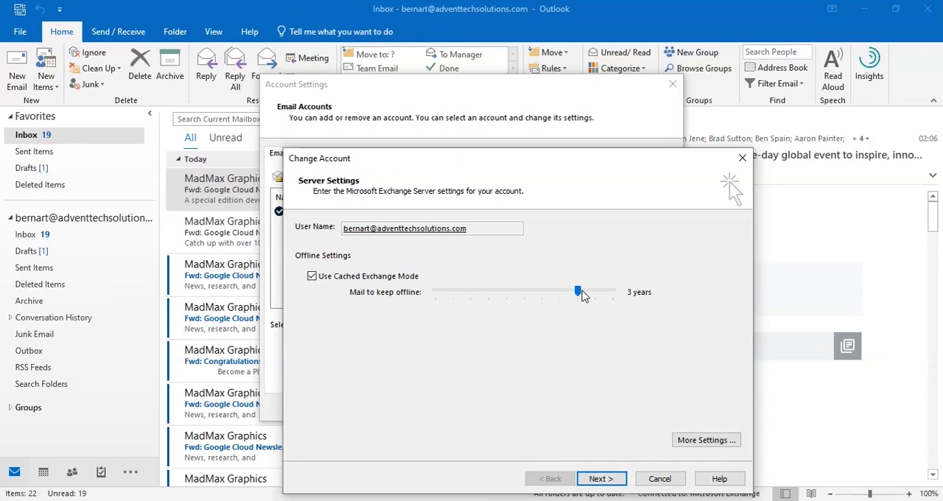
drag(582, 293, 621, 295)
click(602, 478)
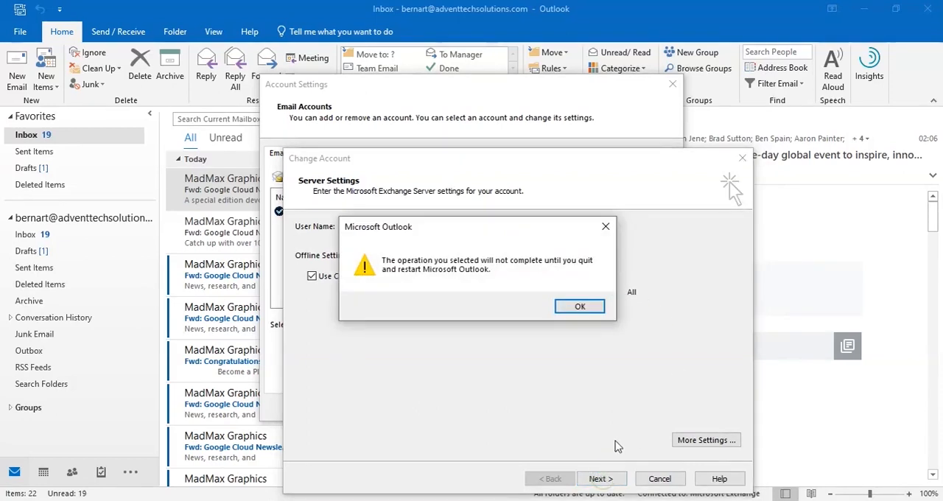
click(580, 307)
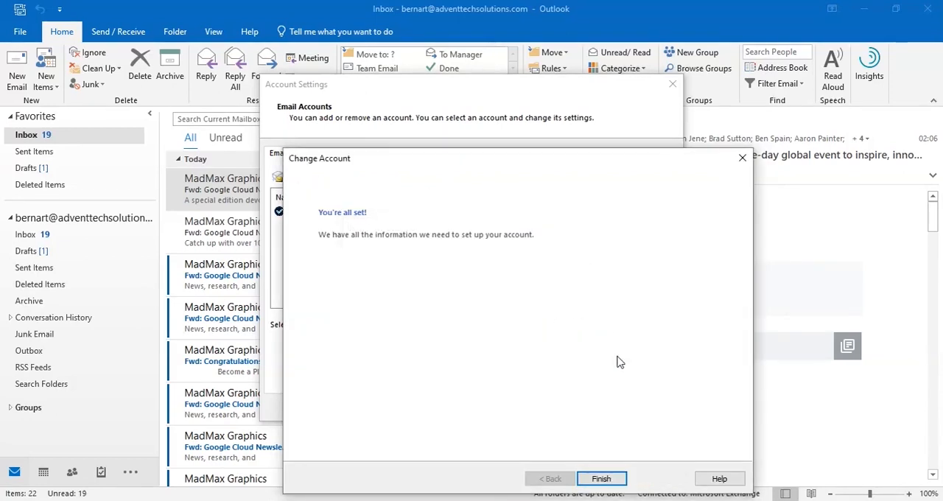
click(601, 478)
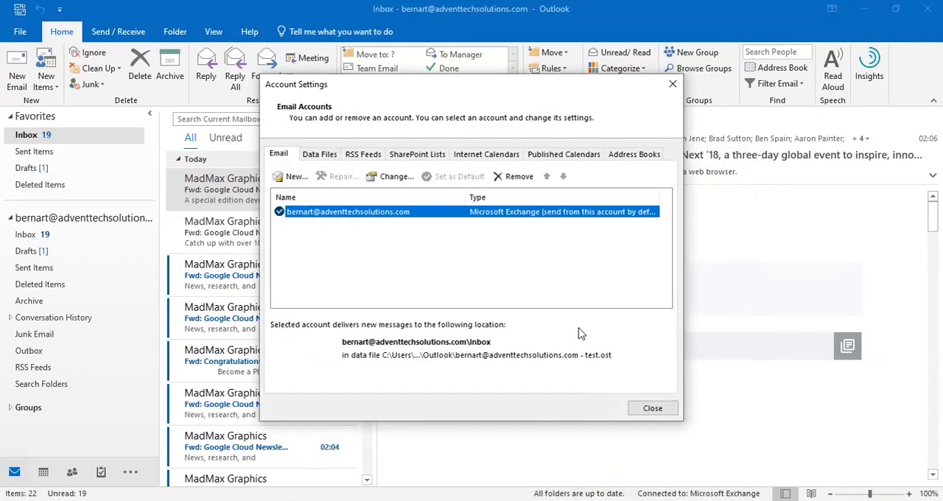
click(648, 410)
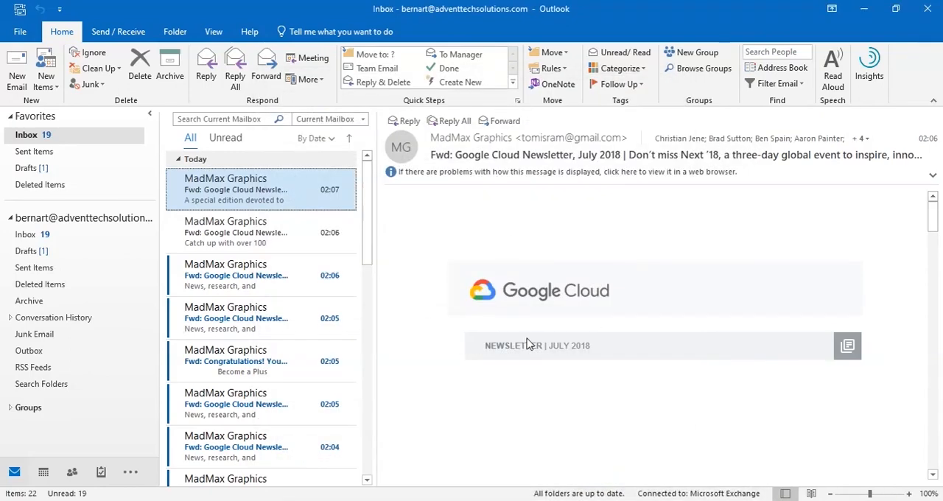